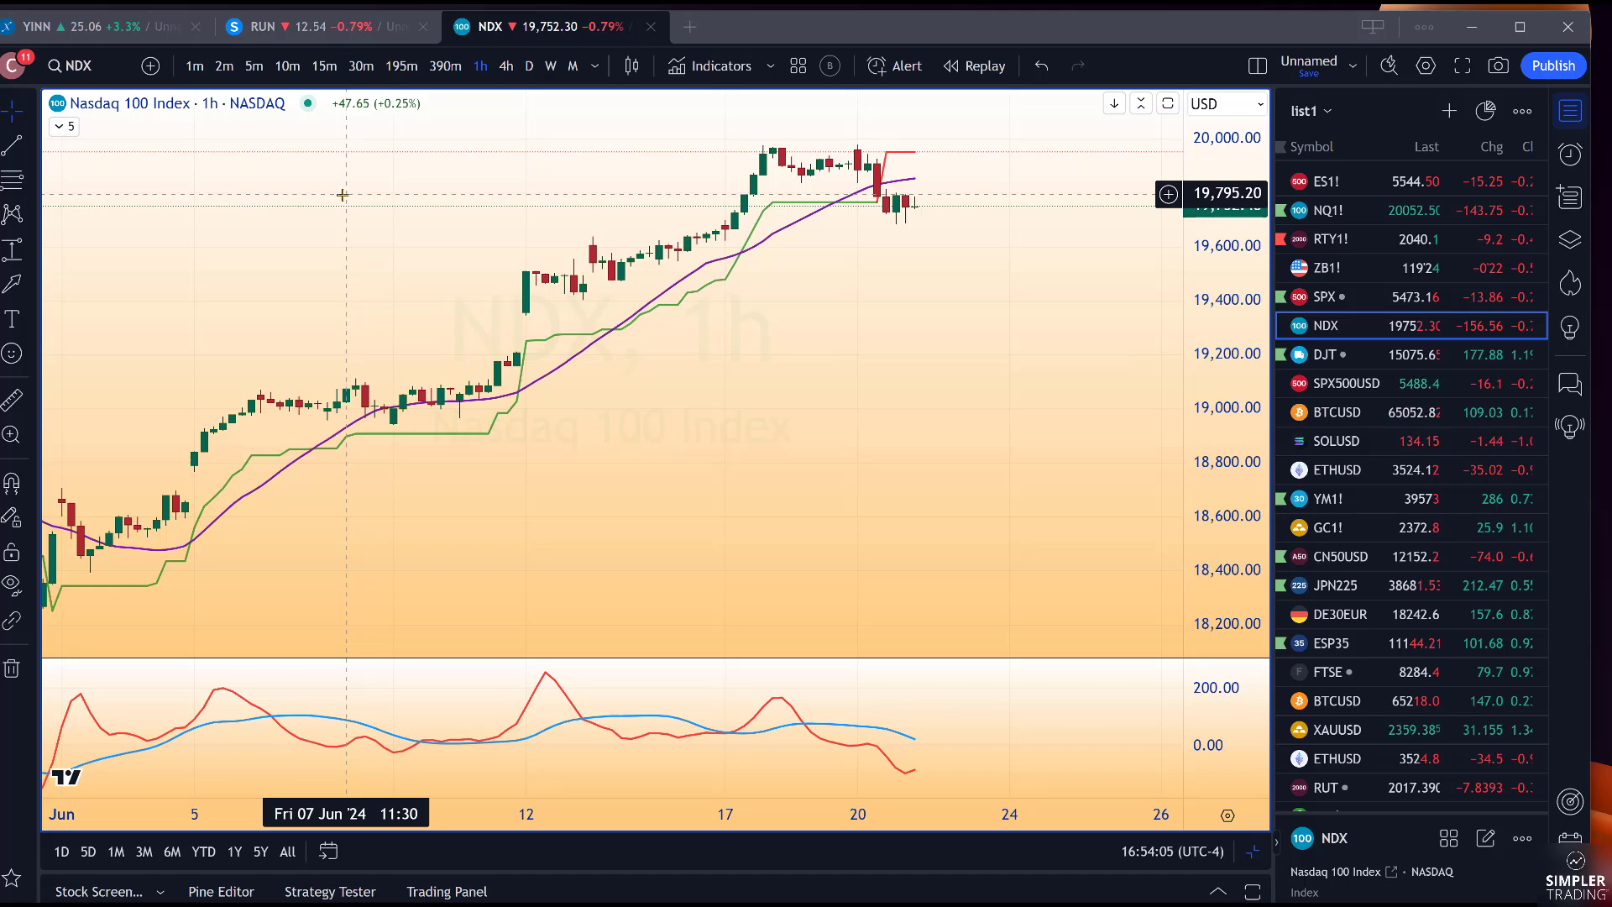
Zoom the NDX 1h chart, cancel a started arrow, and expand the legend to list all five studies
scroll(343, 197, "up", 3)
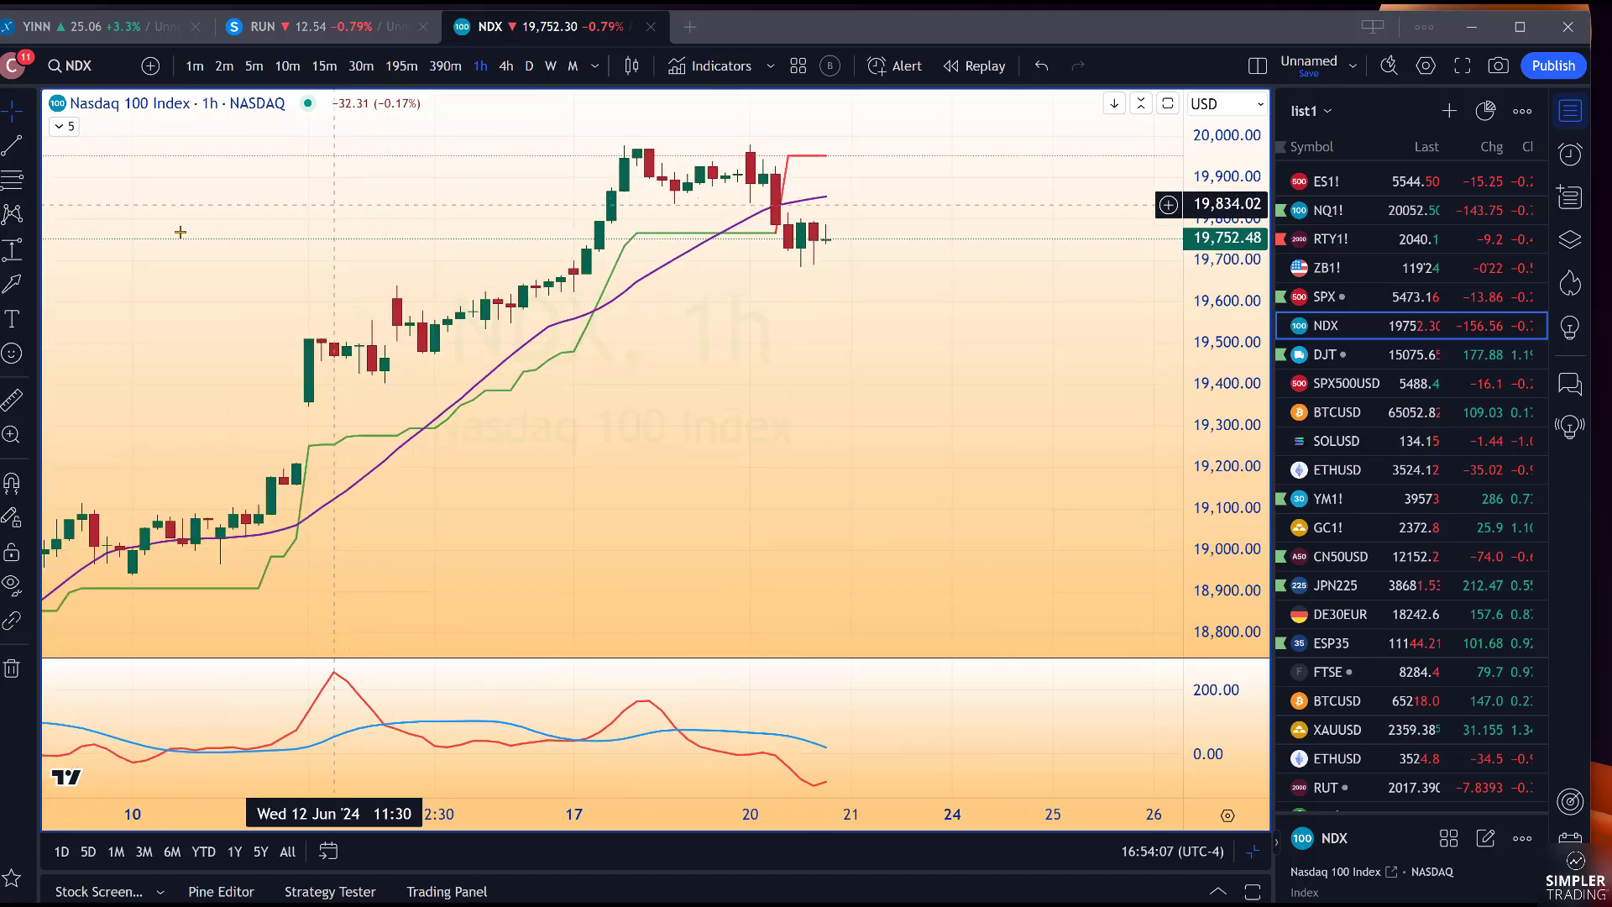
left_click(12, 284)
mouse_move(270, 251)
left_mouse_down()
mouse_move(376, 362)
mouse_move(853, 324)
mouse_move(854, 216)
mouse_move(739, 153)
mouse_move(694, 162)
mouse_move(583, 347)
mouse_move(359, 441)
mouse_move(346, 431)
left_mouse_up()
key("Escape")
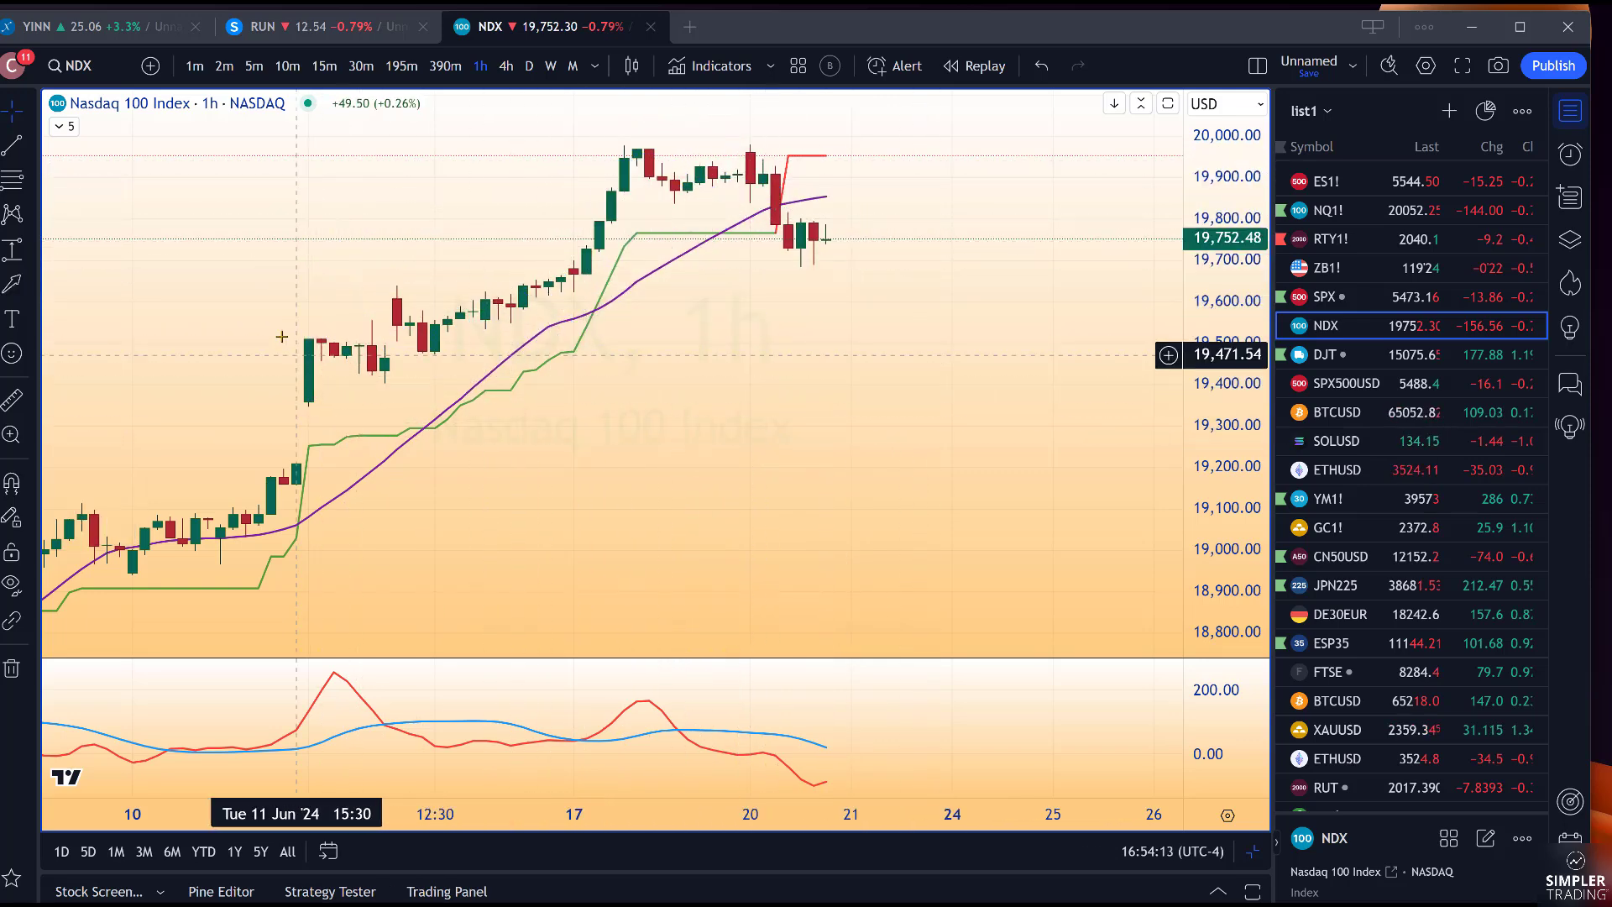
left_click(62, 126)
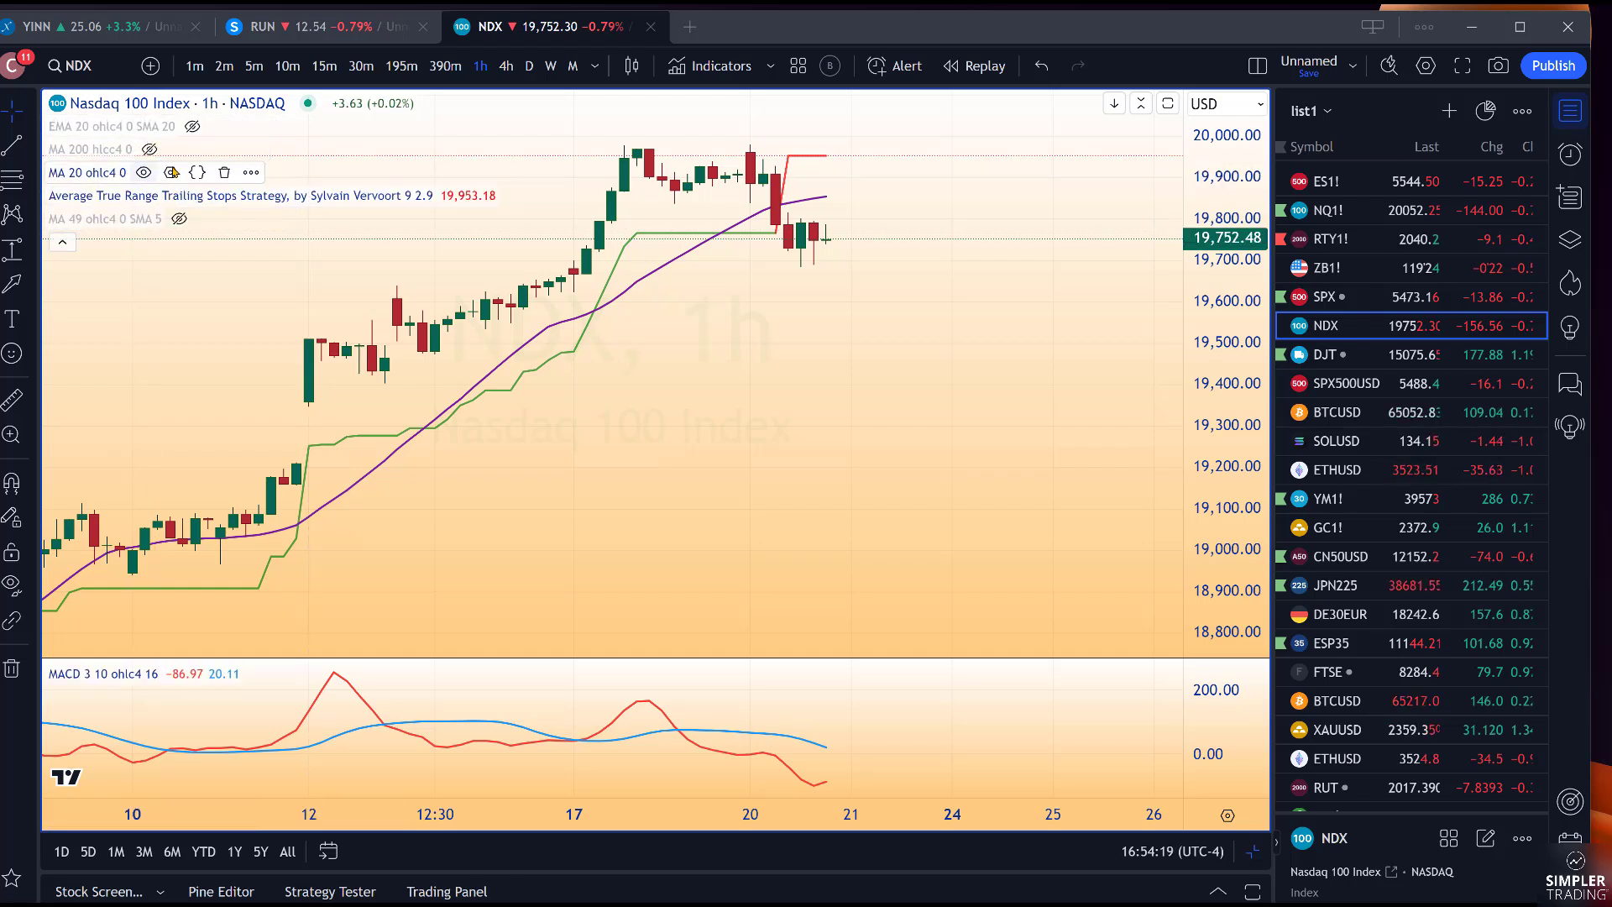
Turn on the MA 20 indicator on the NDX hourly chart and zoom the time axis out and back
left_click(145, 173)
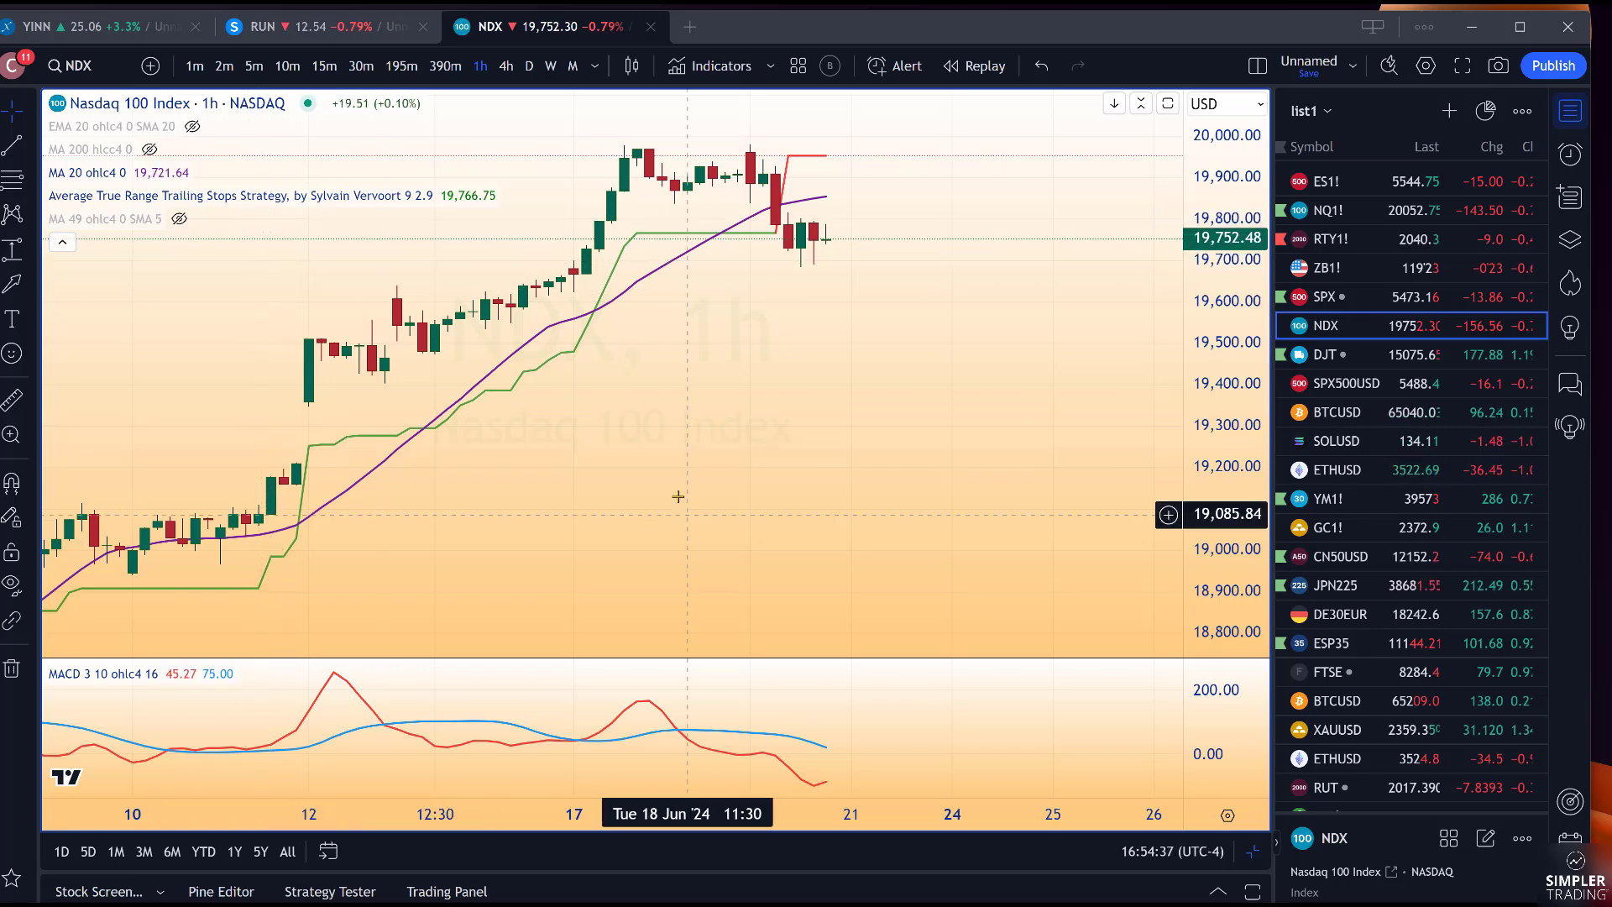
scroll(669, 483, "down", 3)
scroll(657, 475, "up", 3)
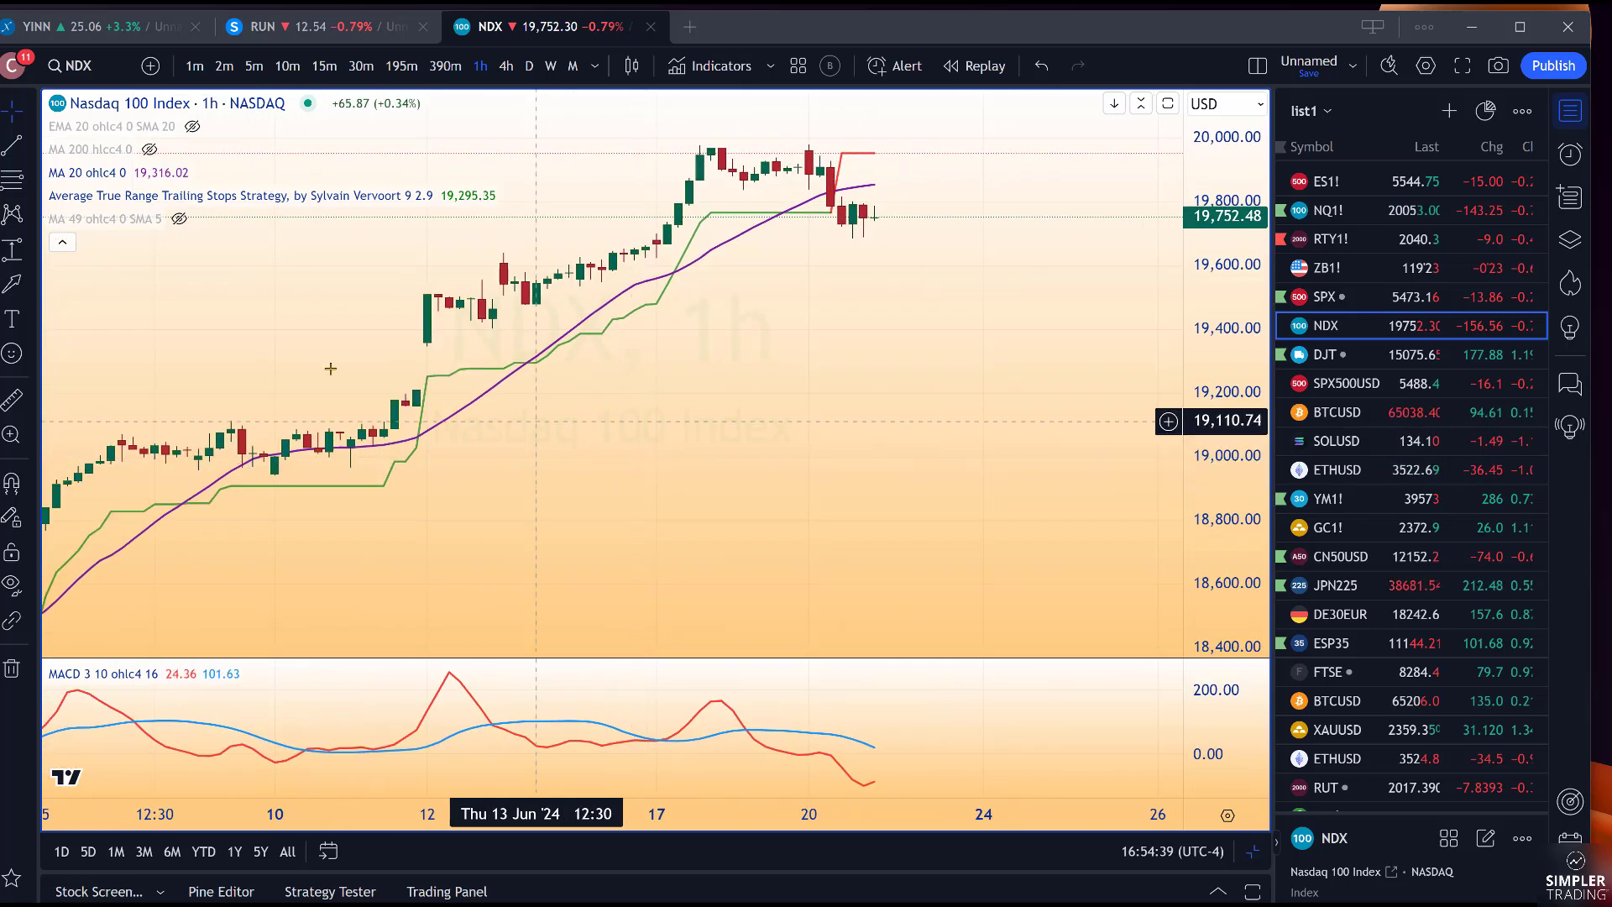
left_click(11, 287)
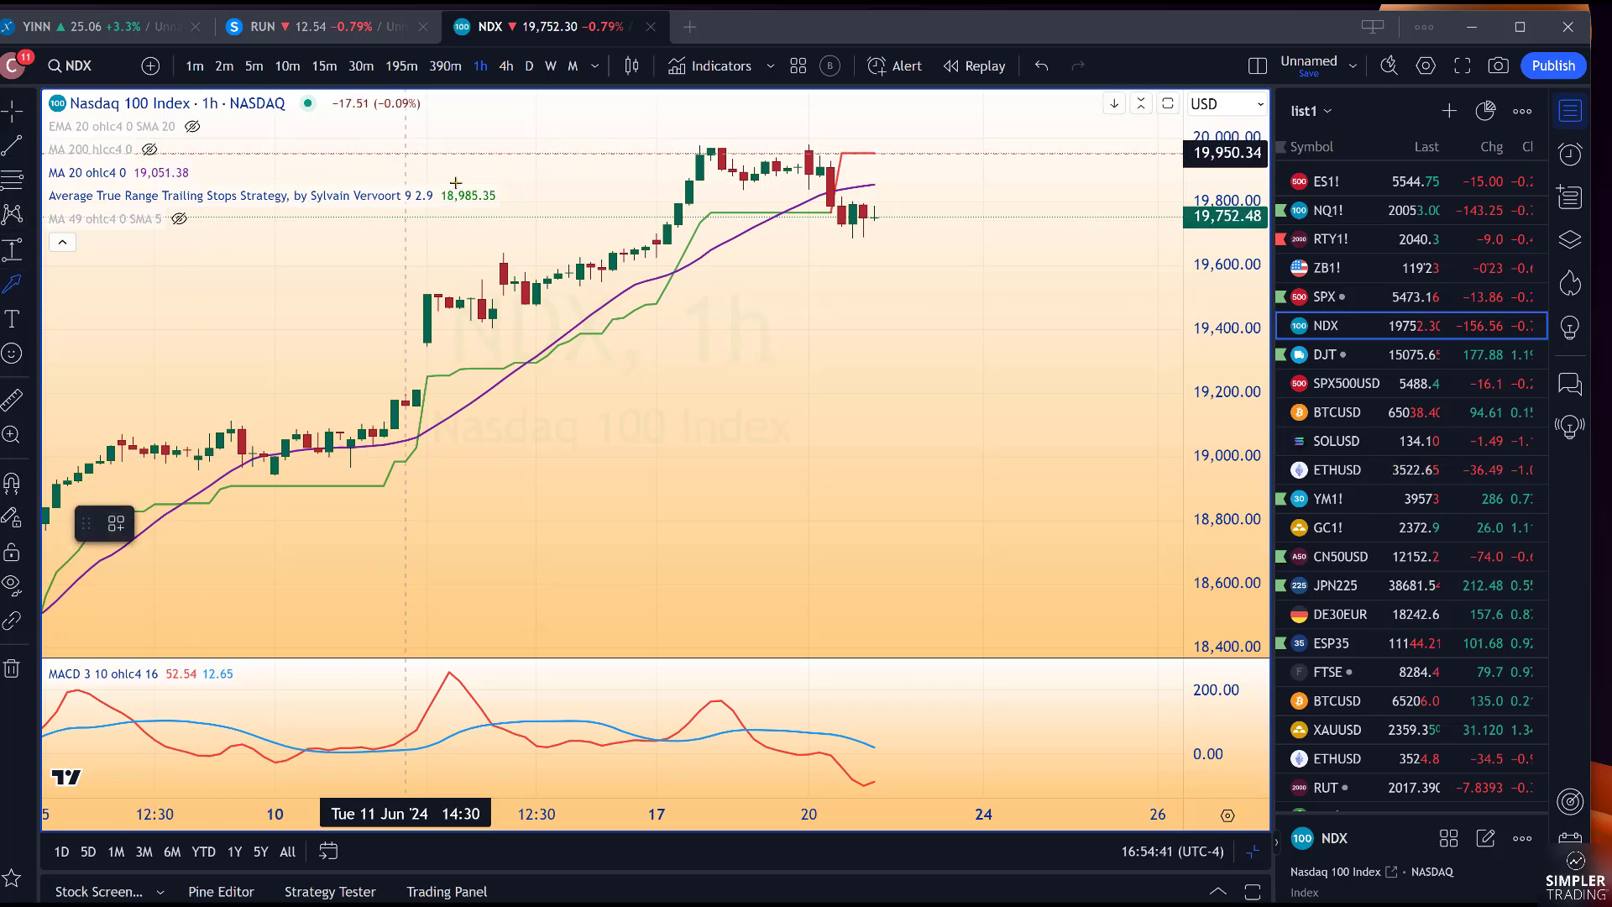
left_click(471, 147)
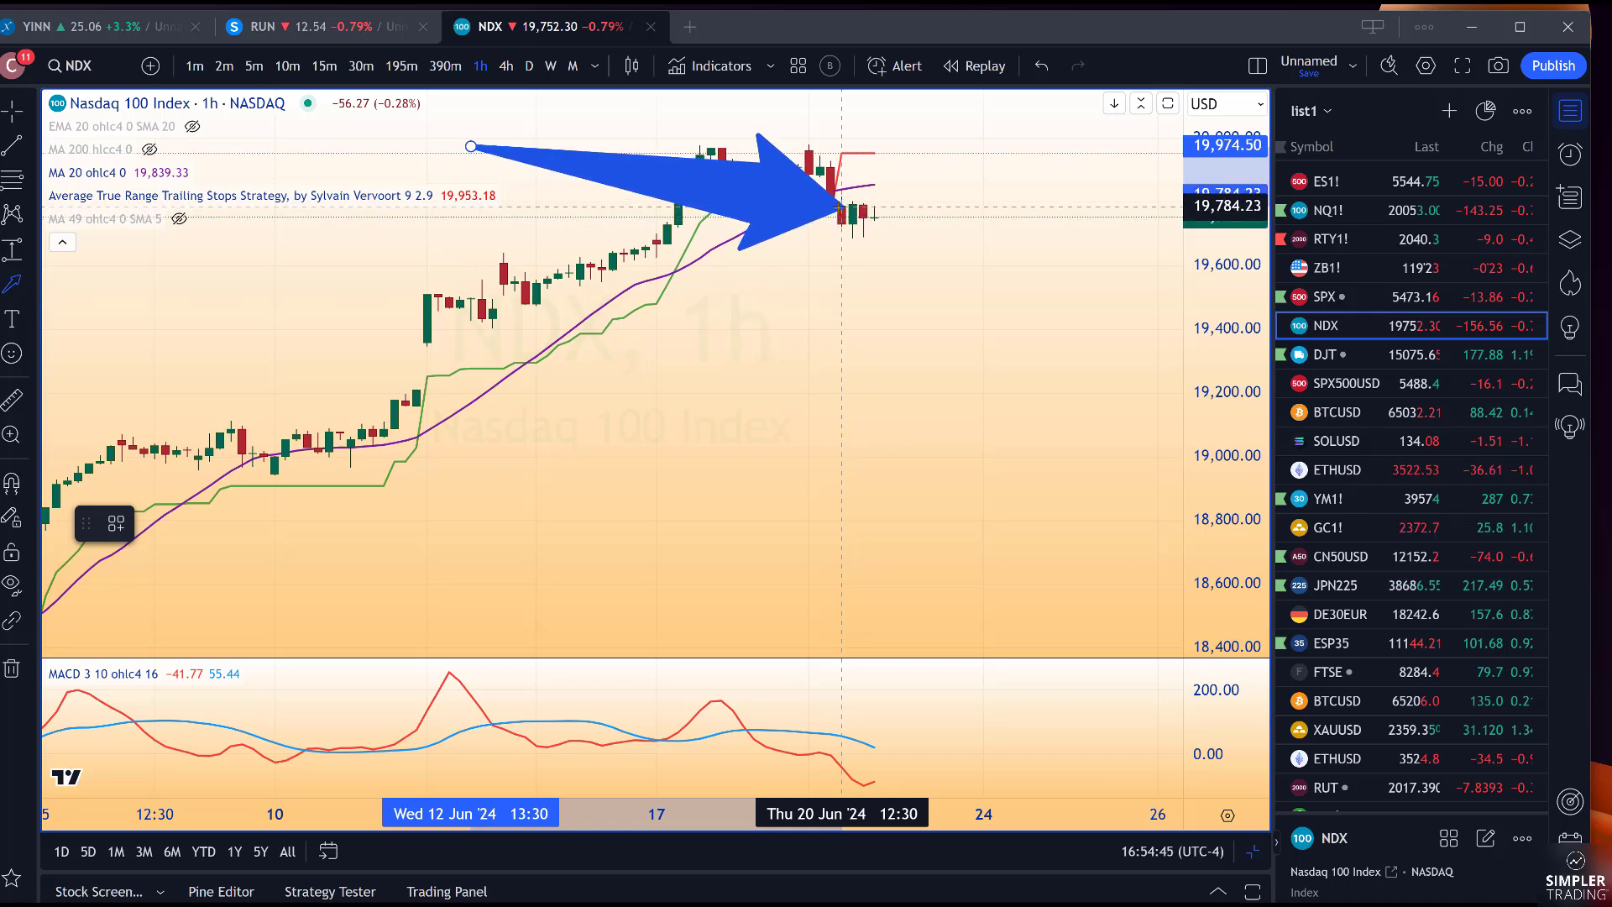
left_click(842, 207)
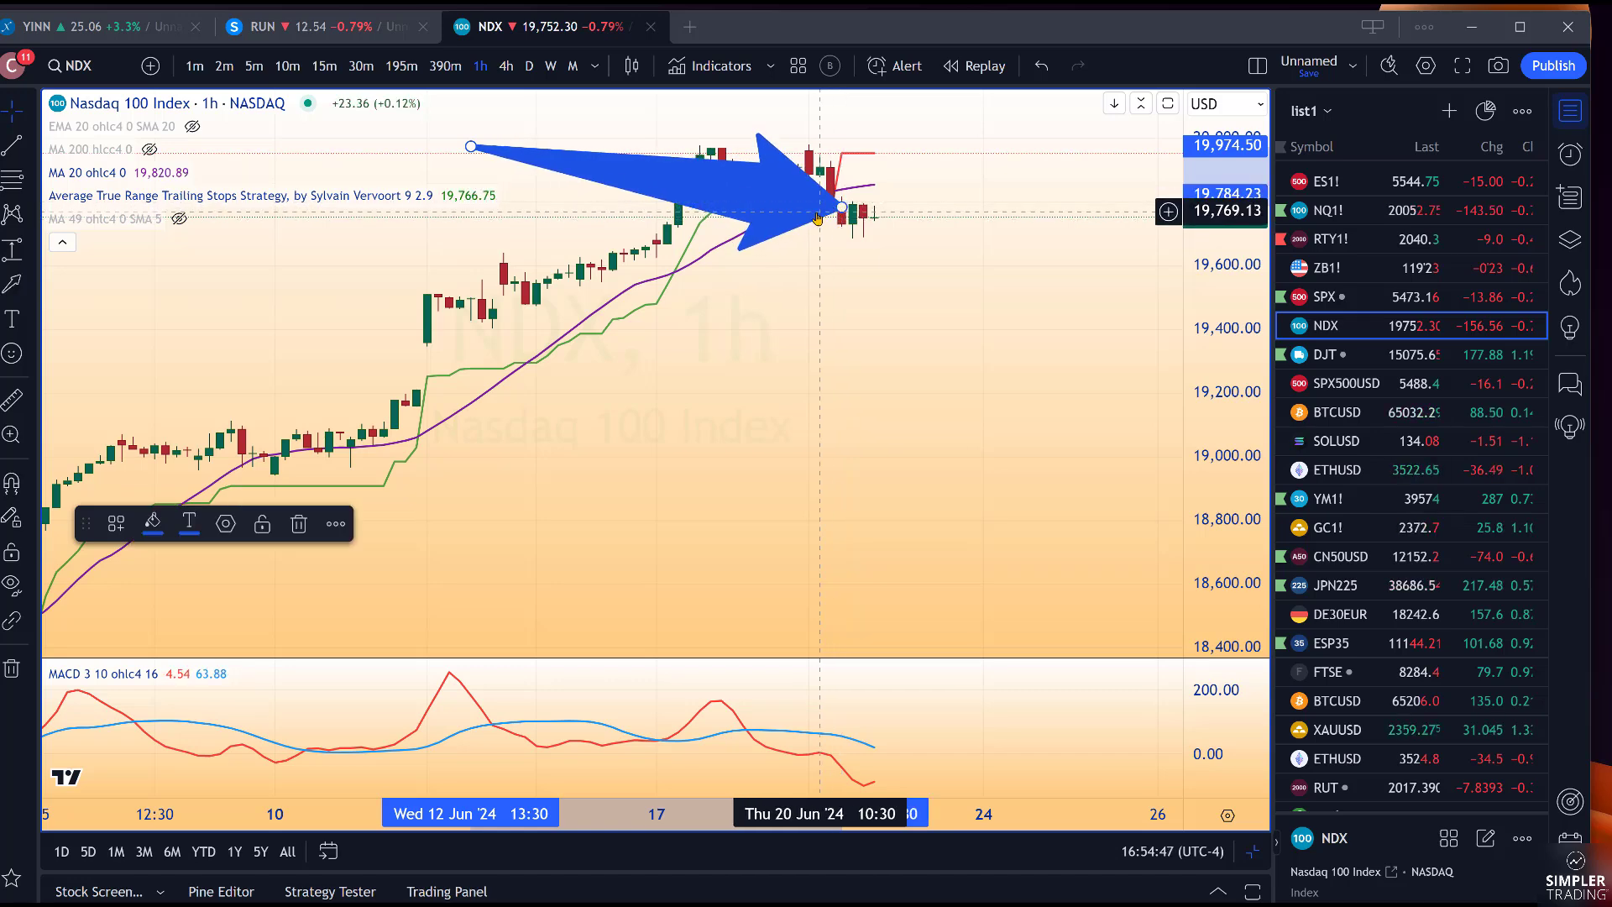
mouse_move(841, 210)
left_mouse_down()
mouse_move(533, 288)
mouse_move(162, 451)
mouse_move(53, 539)
mouse_move(284, 468)
mouse_move(369, 461)
mouse_move(428, 385)
mouse_move(602, 330)
mouse_move(768, 172)
mouse_move(804, 162)
mouse_move(846, 228)
mouse_move(831, 209)
left_mouse_up()
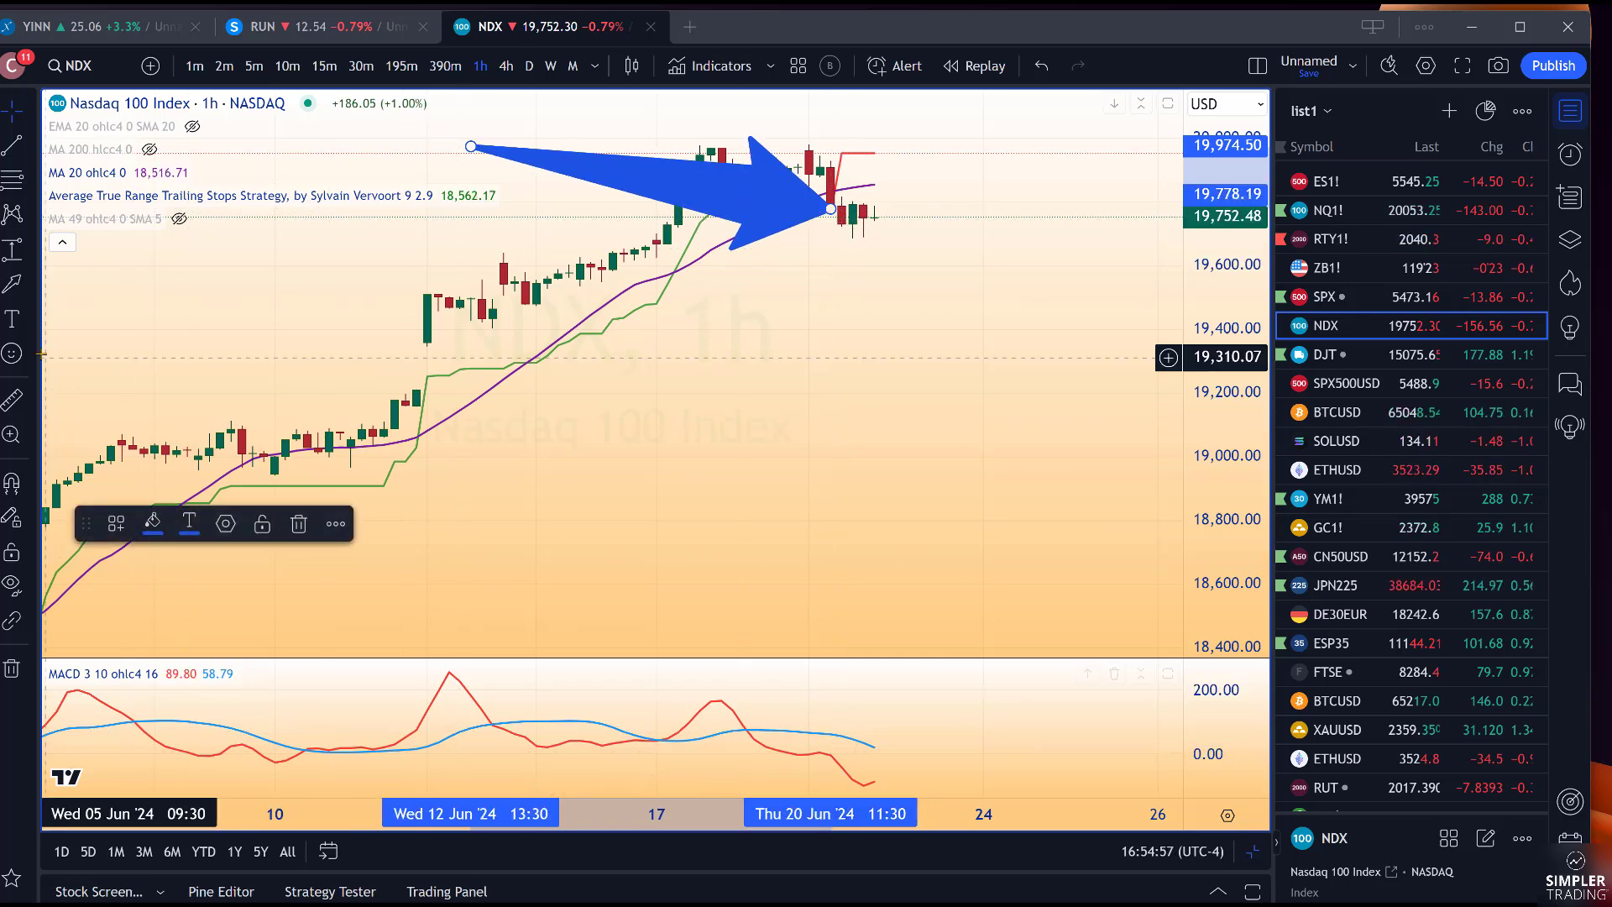
mouse_move(405, 712)
left_mouse_down()
mouse_move(818, 782)
mouse_move(839, 759)
mouse_move(841, 776)
left_mouse_up()
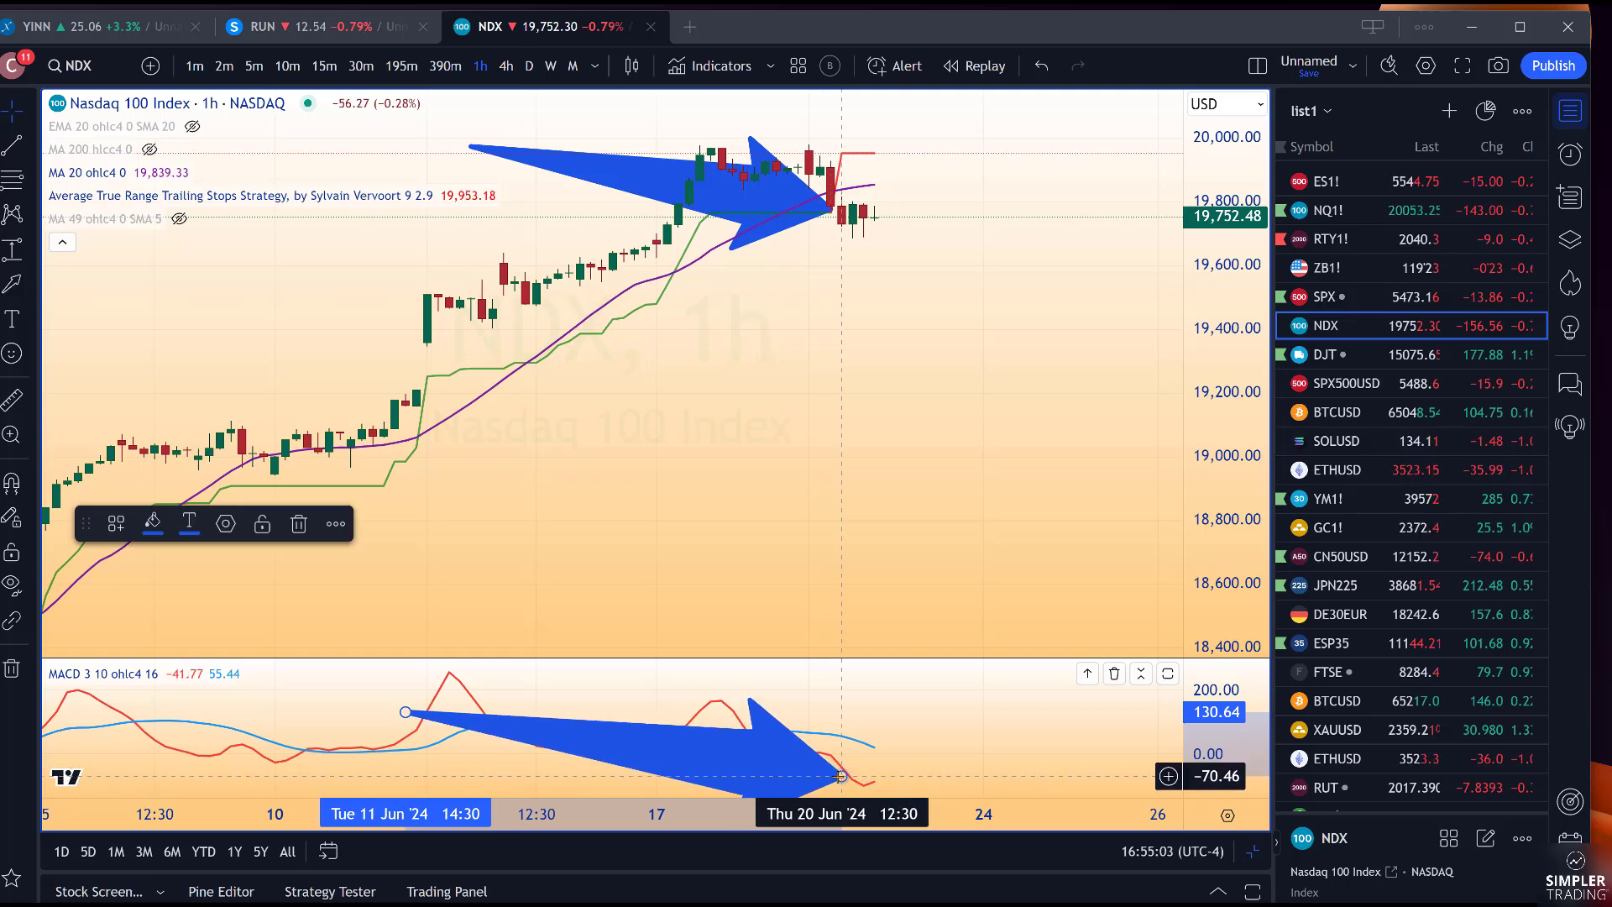
key("Escape")
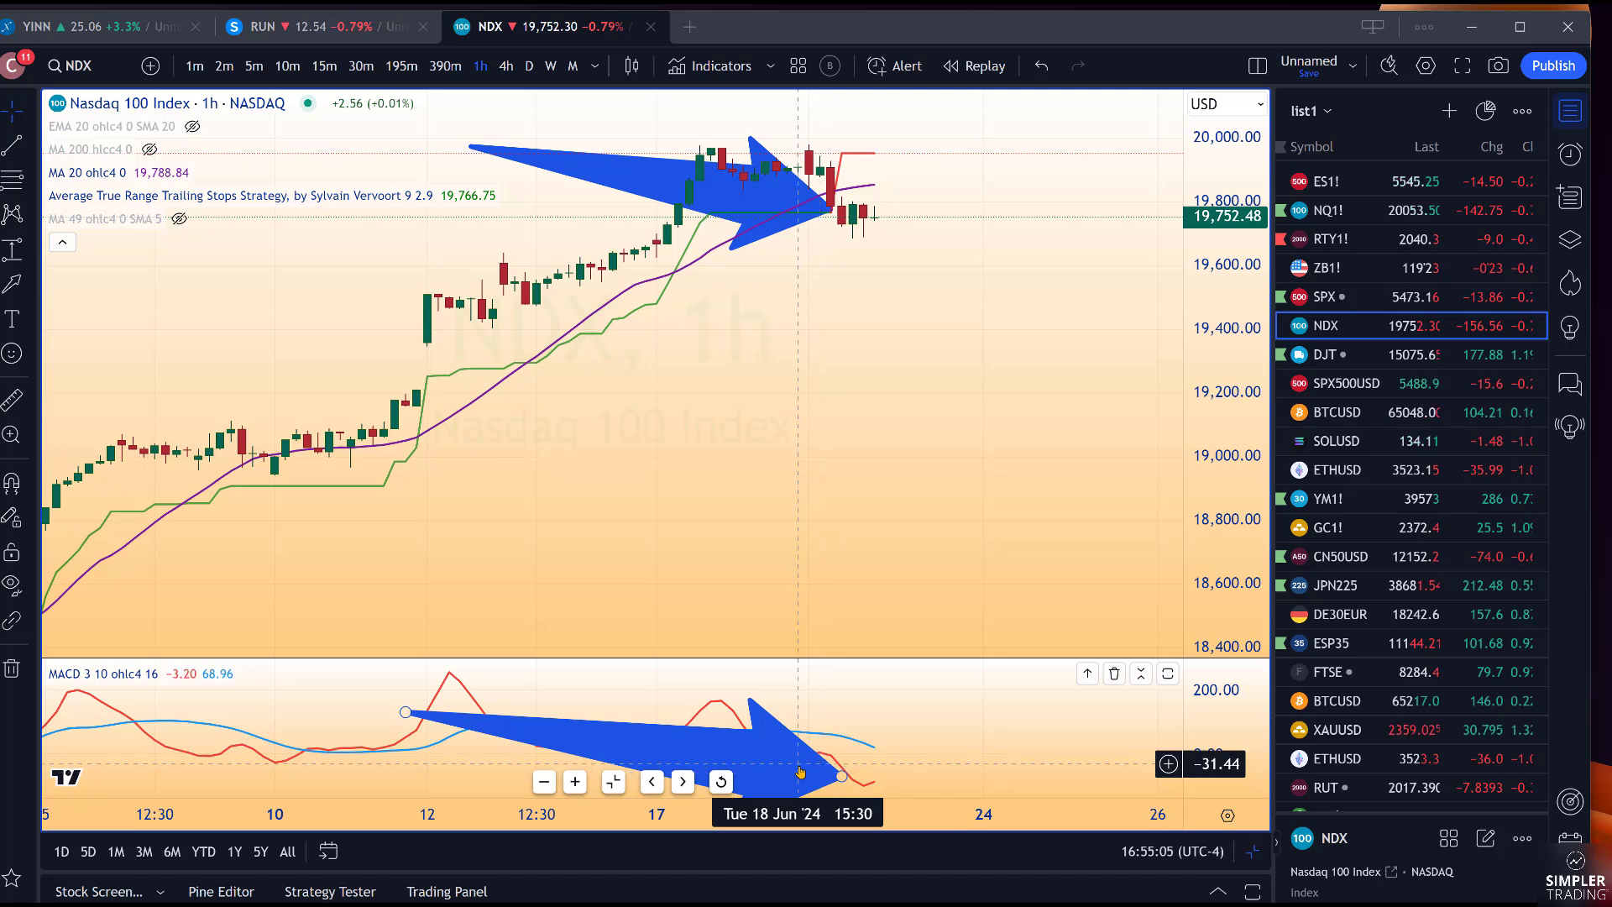
right_click(632, 502)
left_click(697, 813)
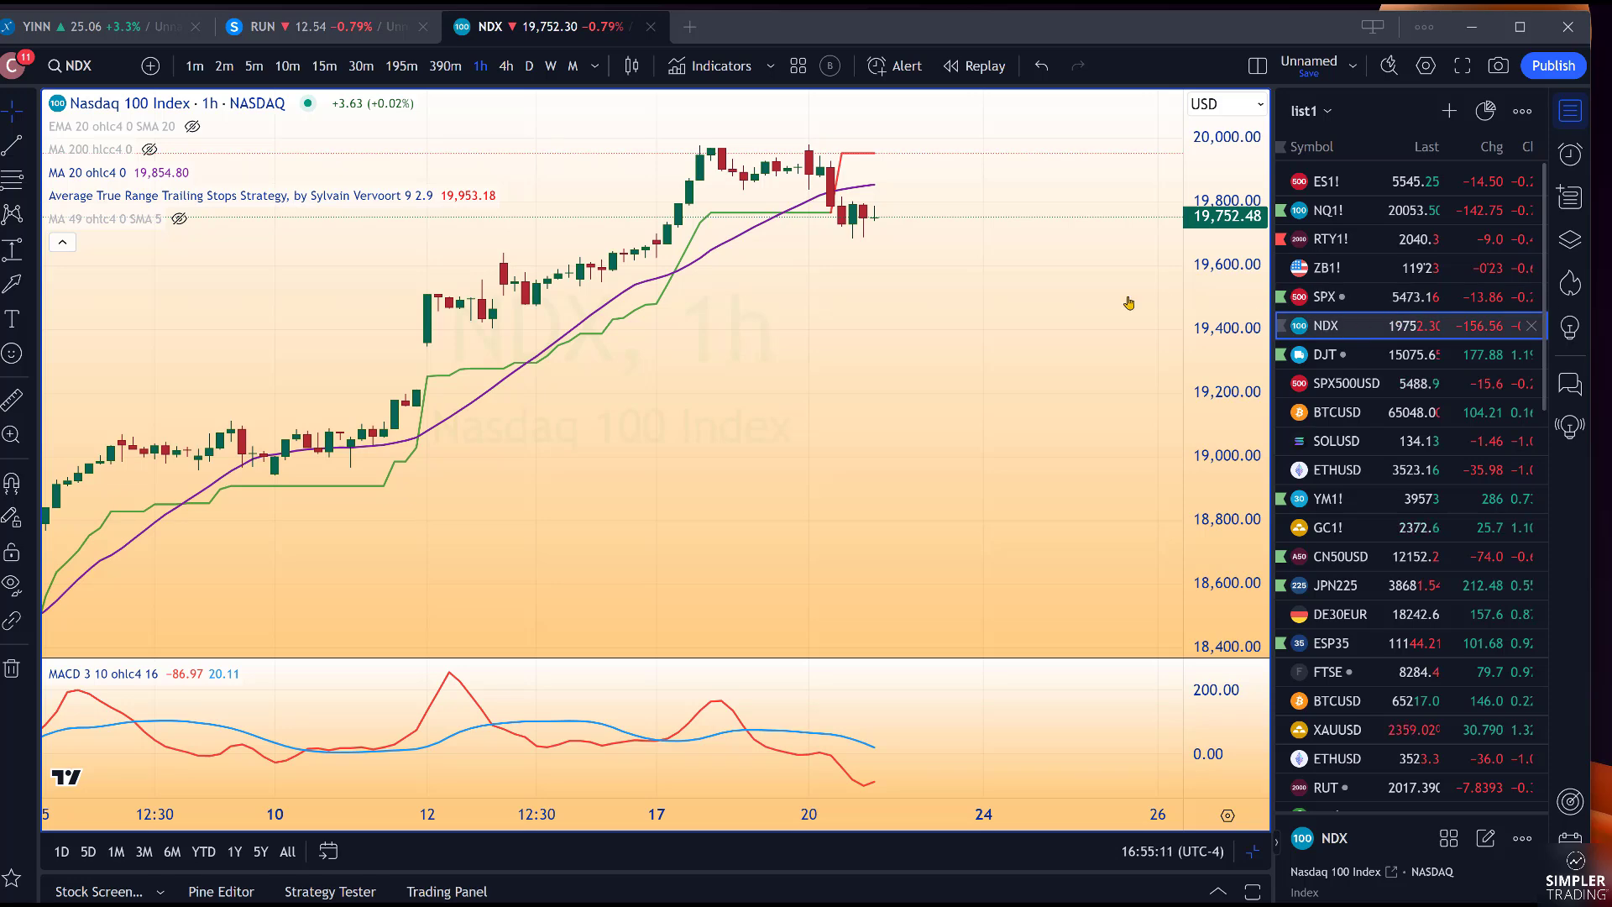
Draw a red horizontal trend line near 19,640 on NDX from 11 Jun to 21 Jun
scroll(1030, 318, "down", 2)
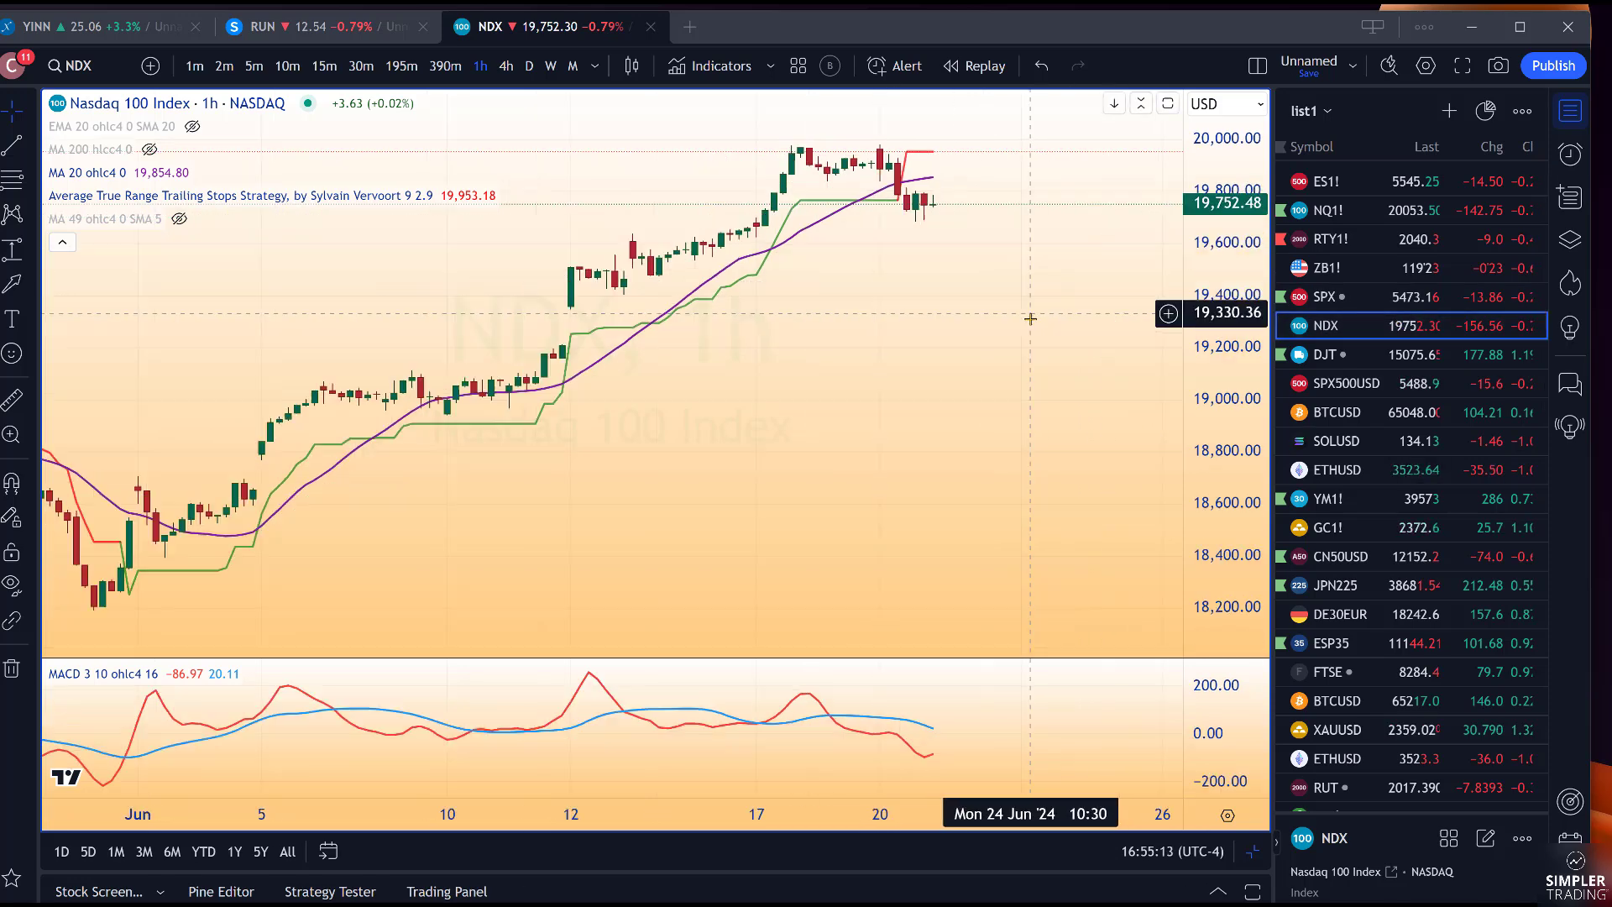
scroll(1030, 319, "up", 2)
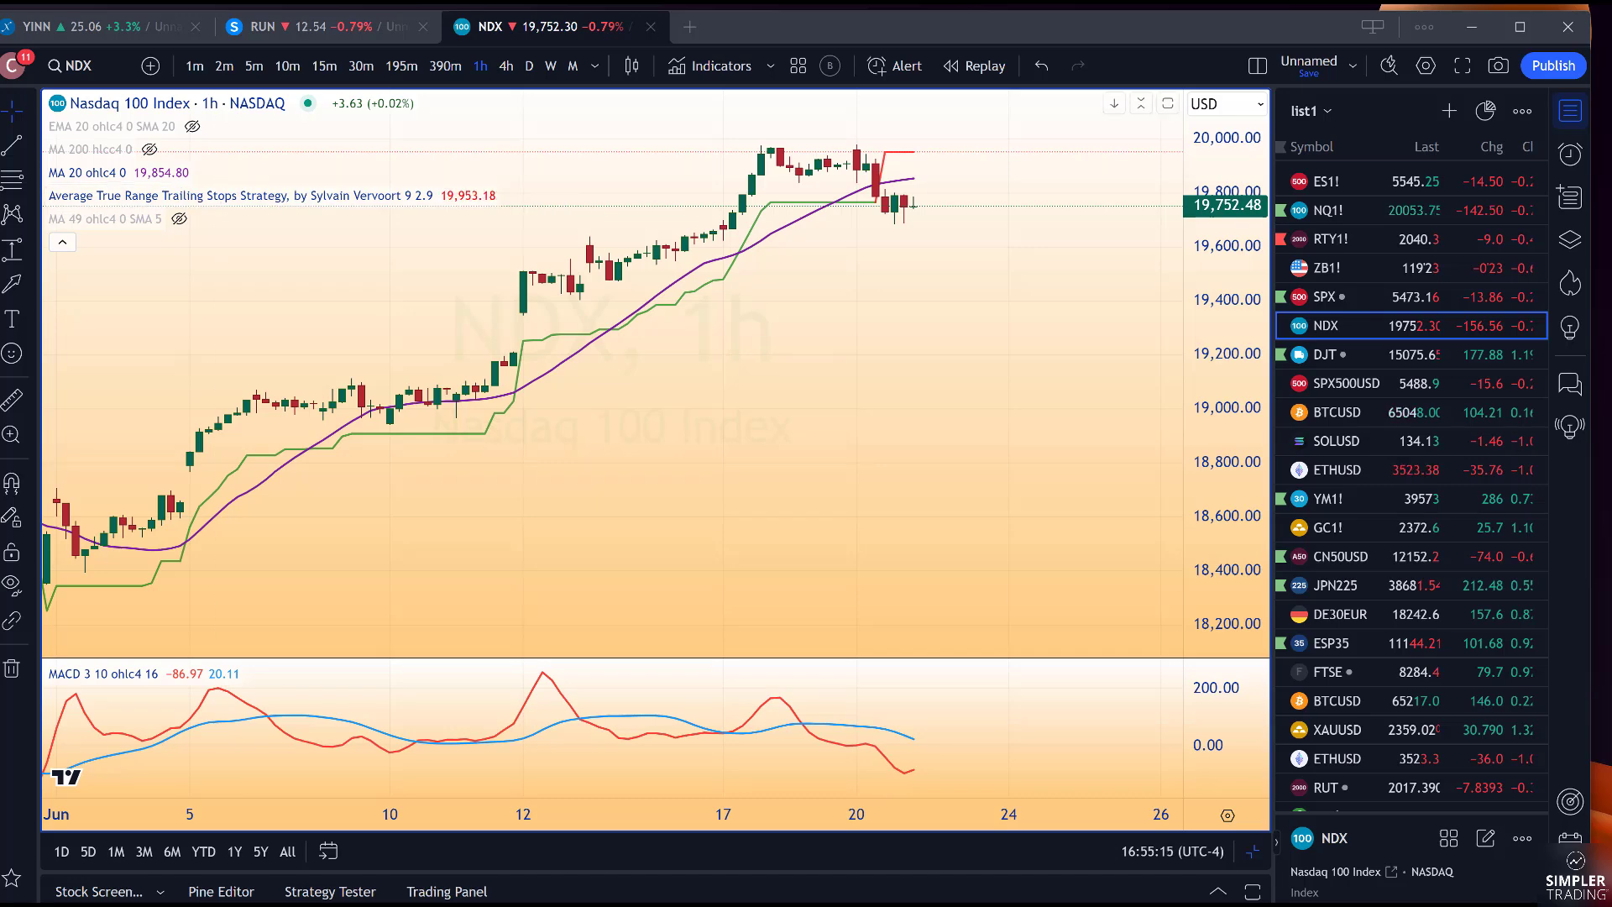
left_click(12, 145)
left_click(504, 237)
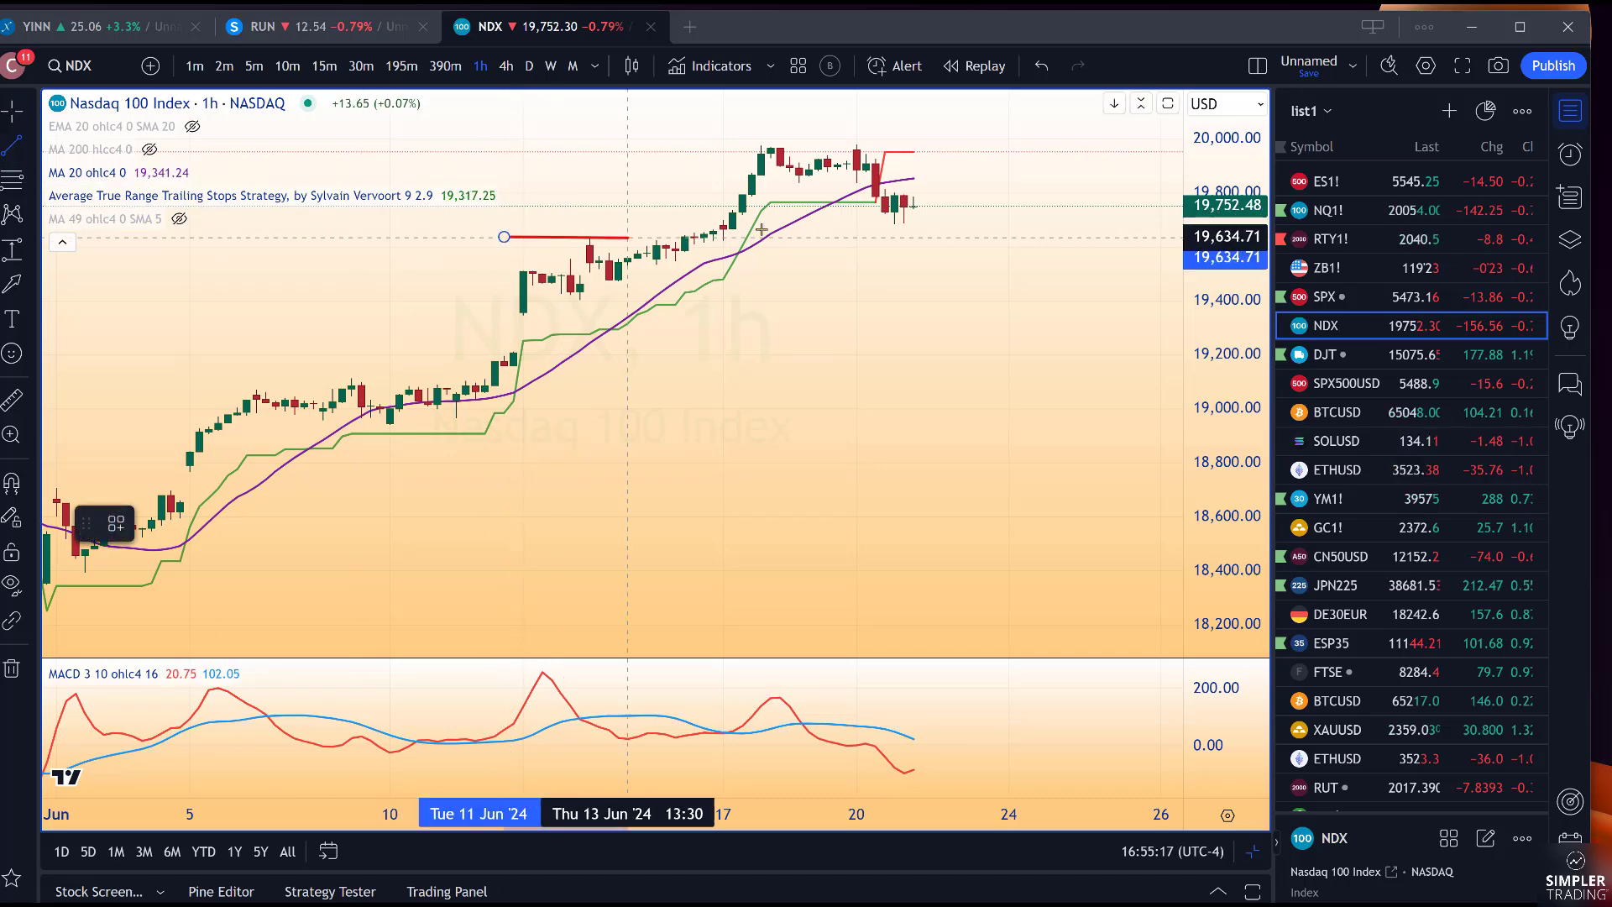
left_click(942, 232)
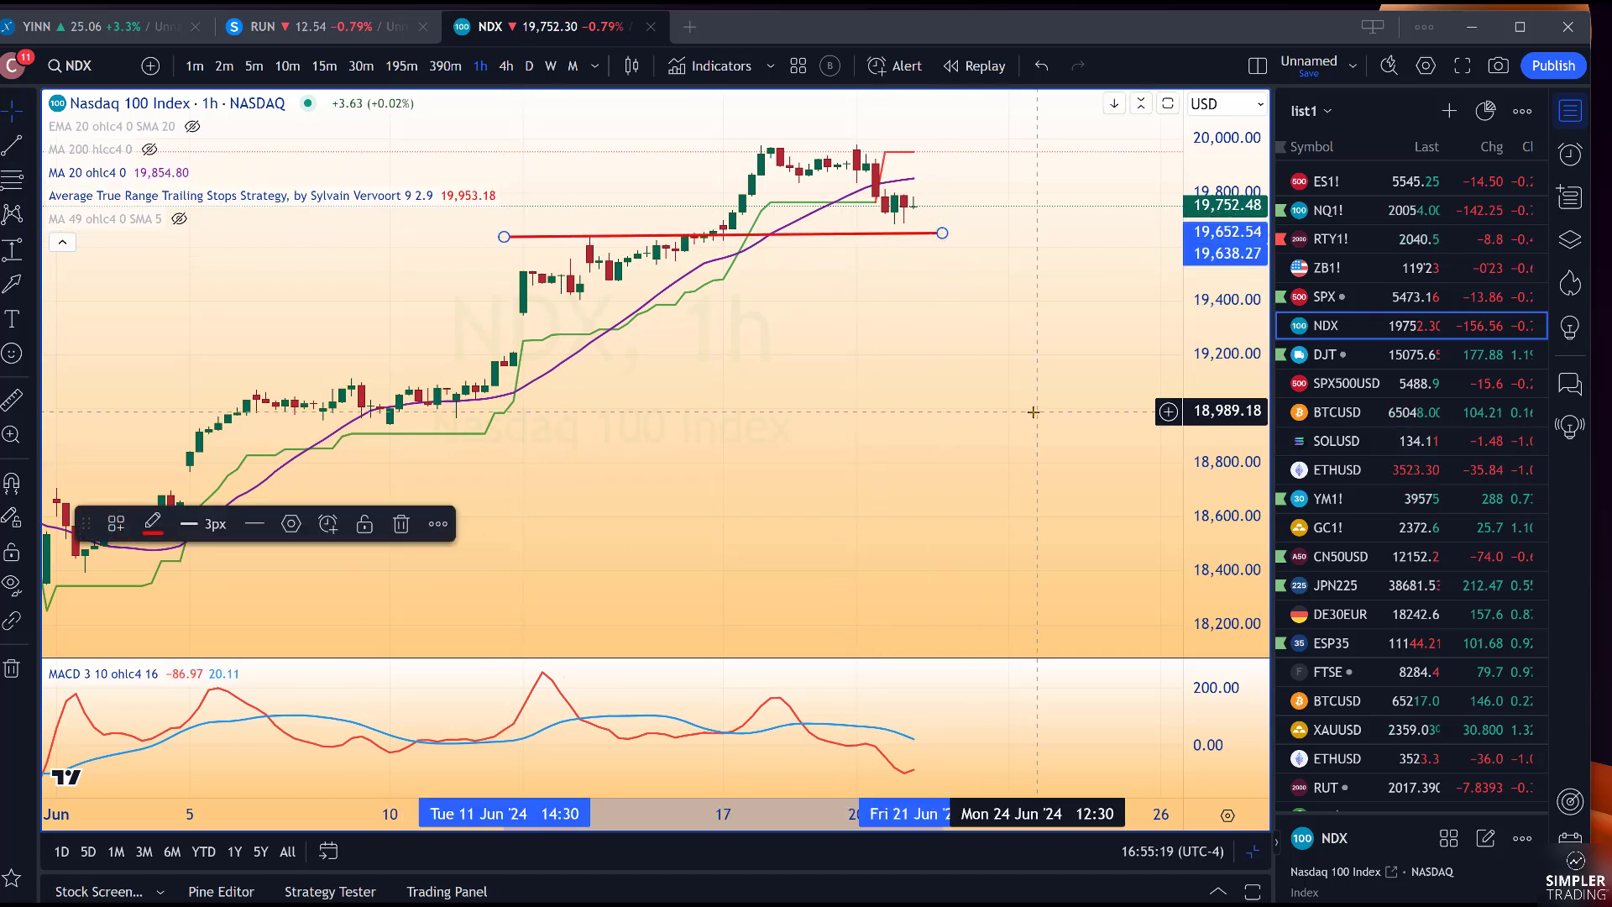
Resize the MACD pane below the price pane, then switch to the SPX chart
scroll(1032, 412, "up", 1)
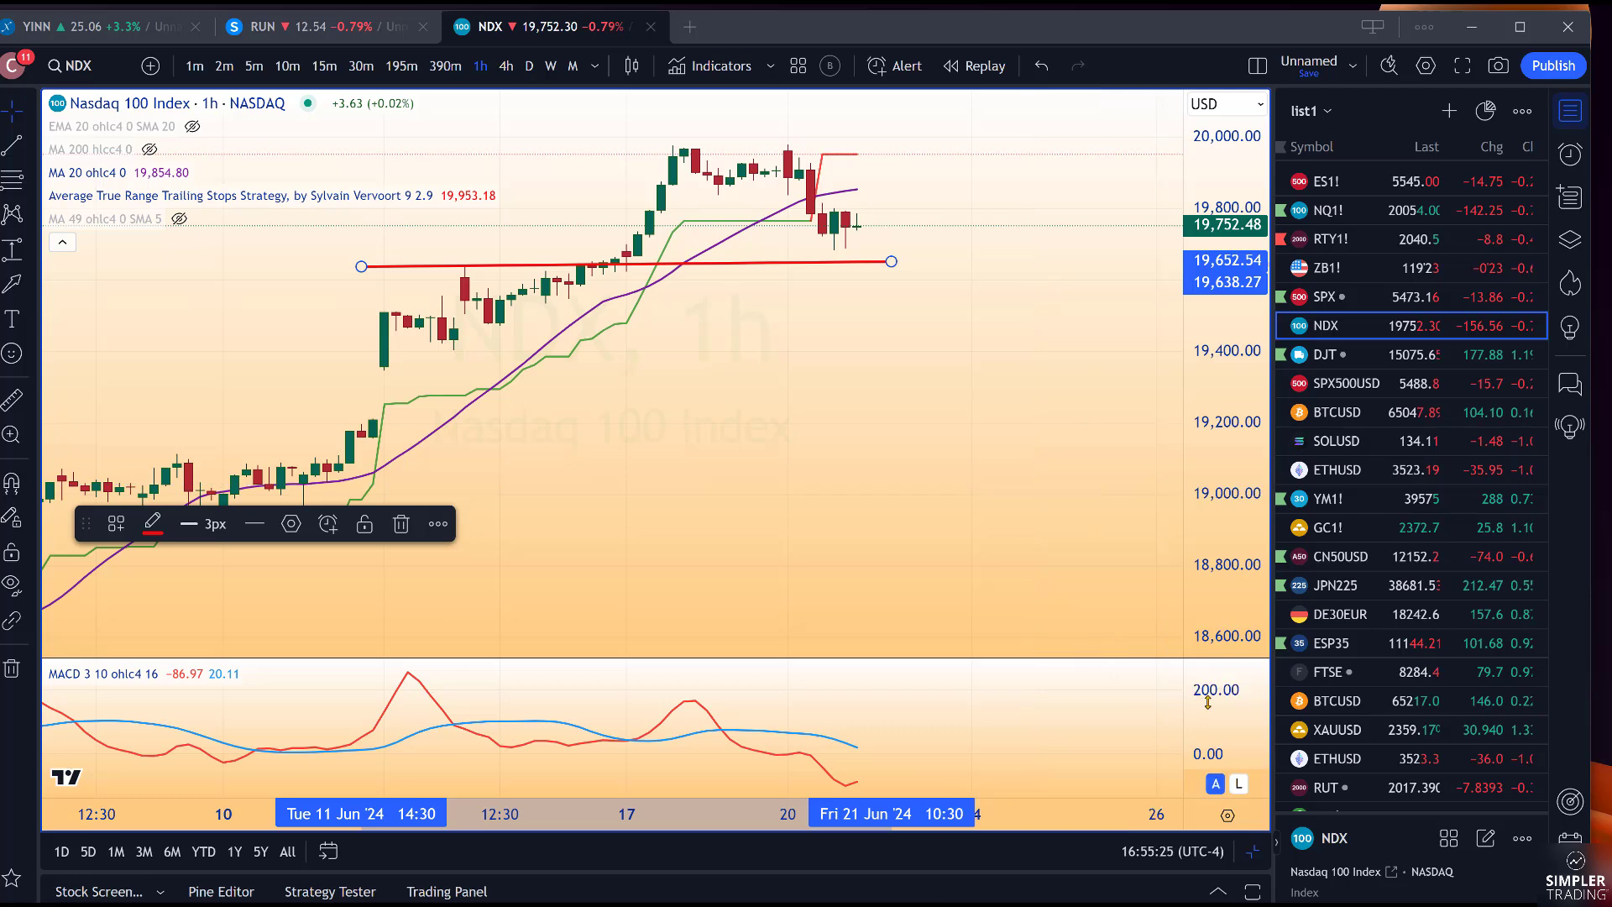
left_click_drag(1191, 703, 1212, 689)
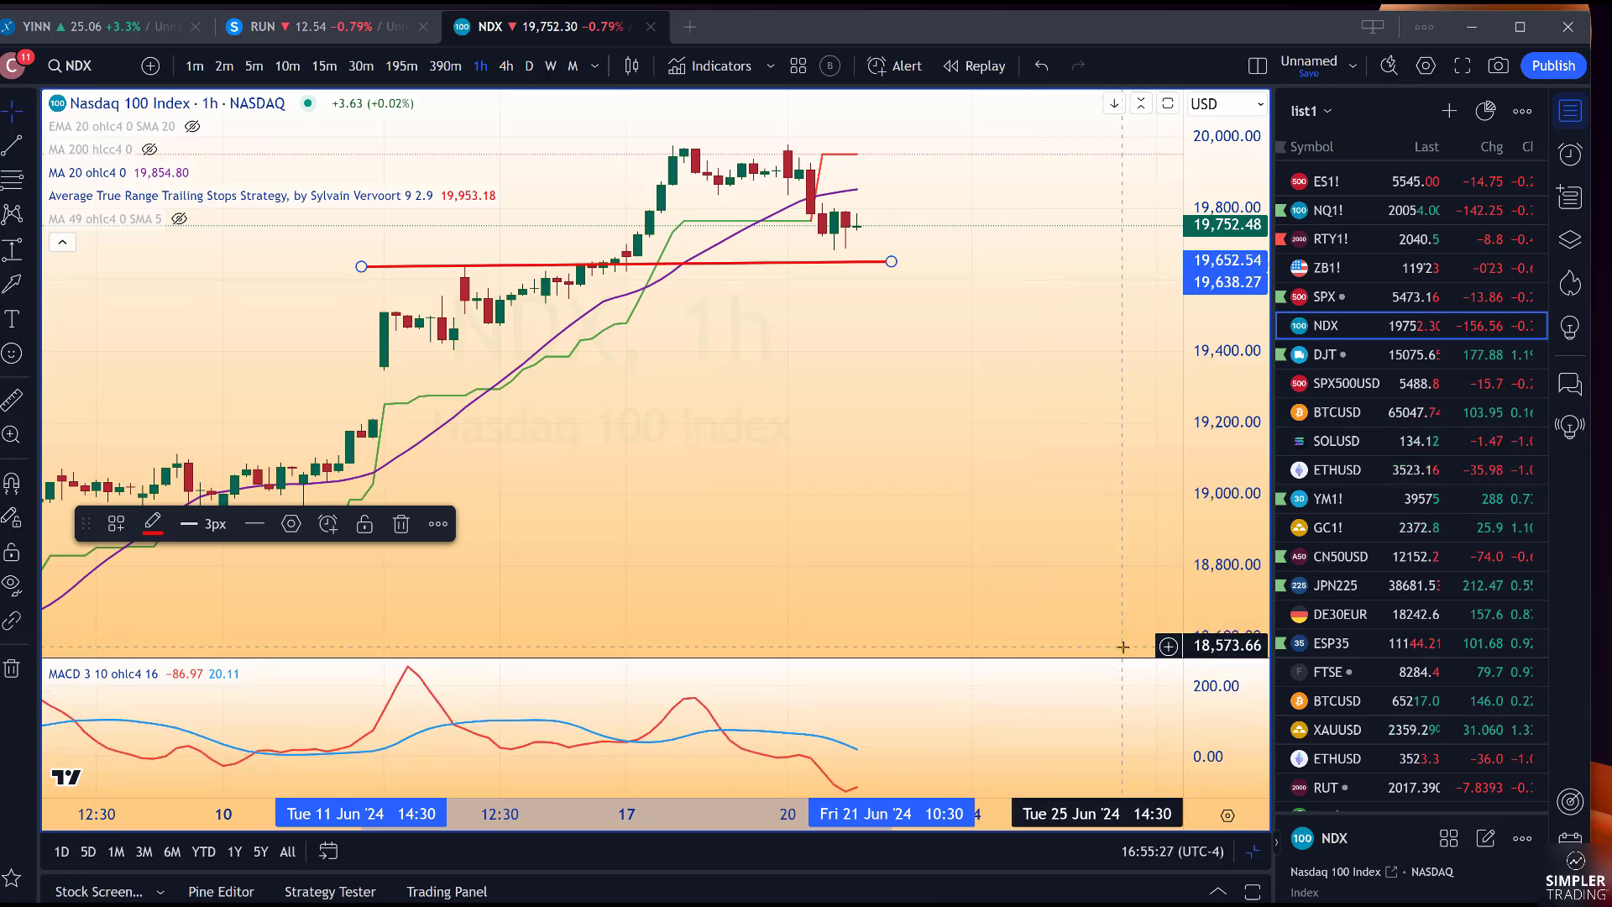
left_click_drag(1060, 659, 990, 162)
left_click_drag(967, 263, 947, 641)
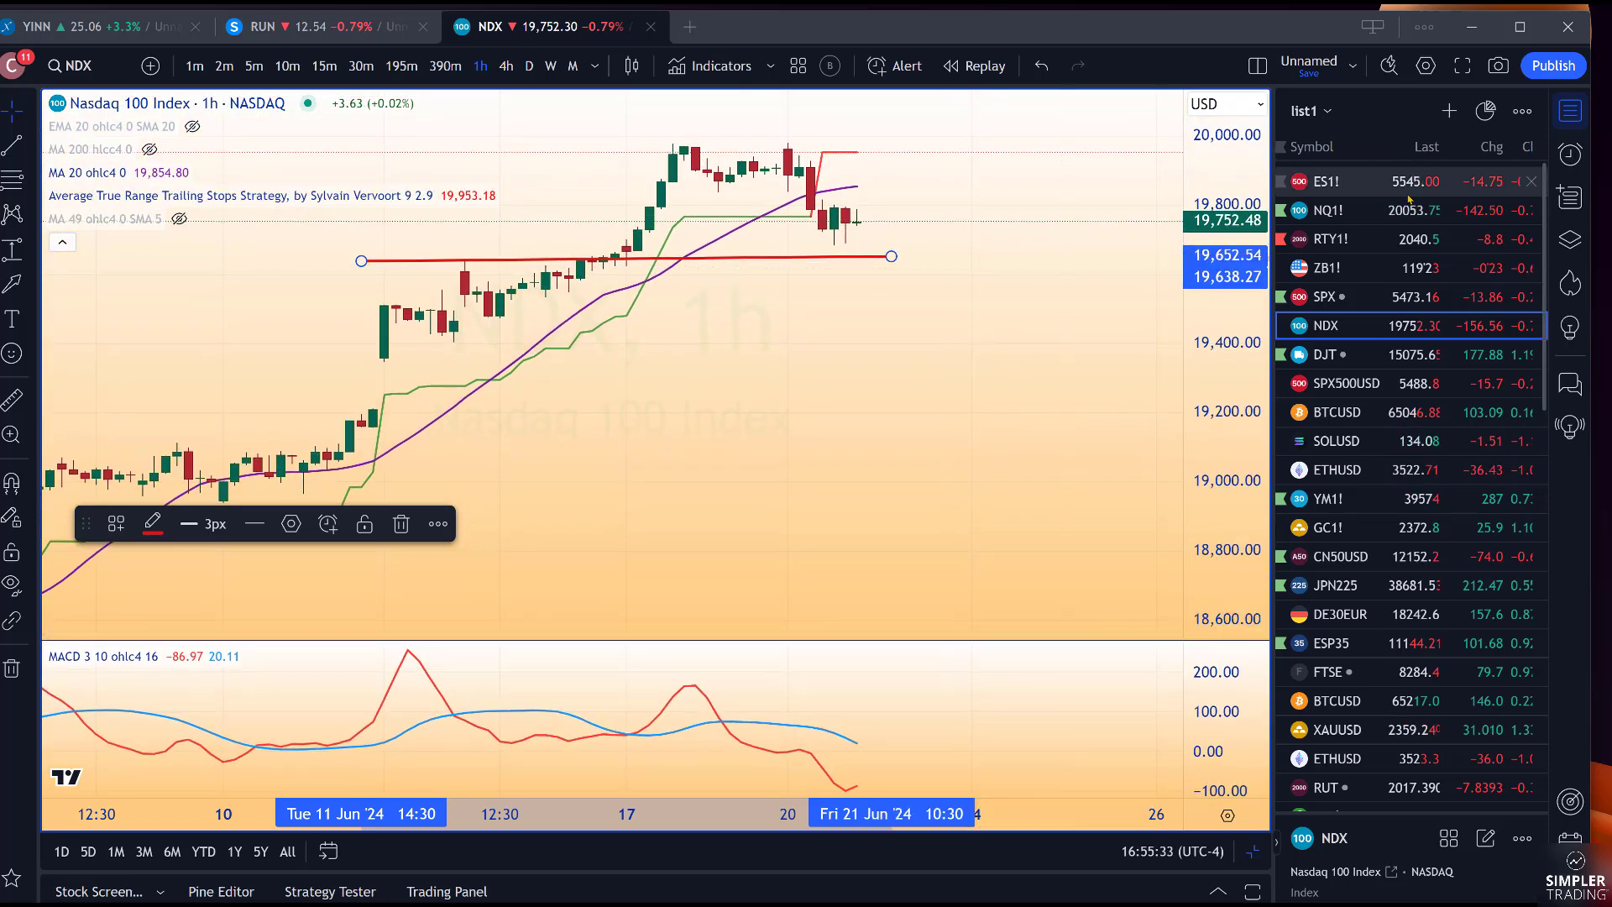
left_click(1404, 298)
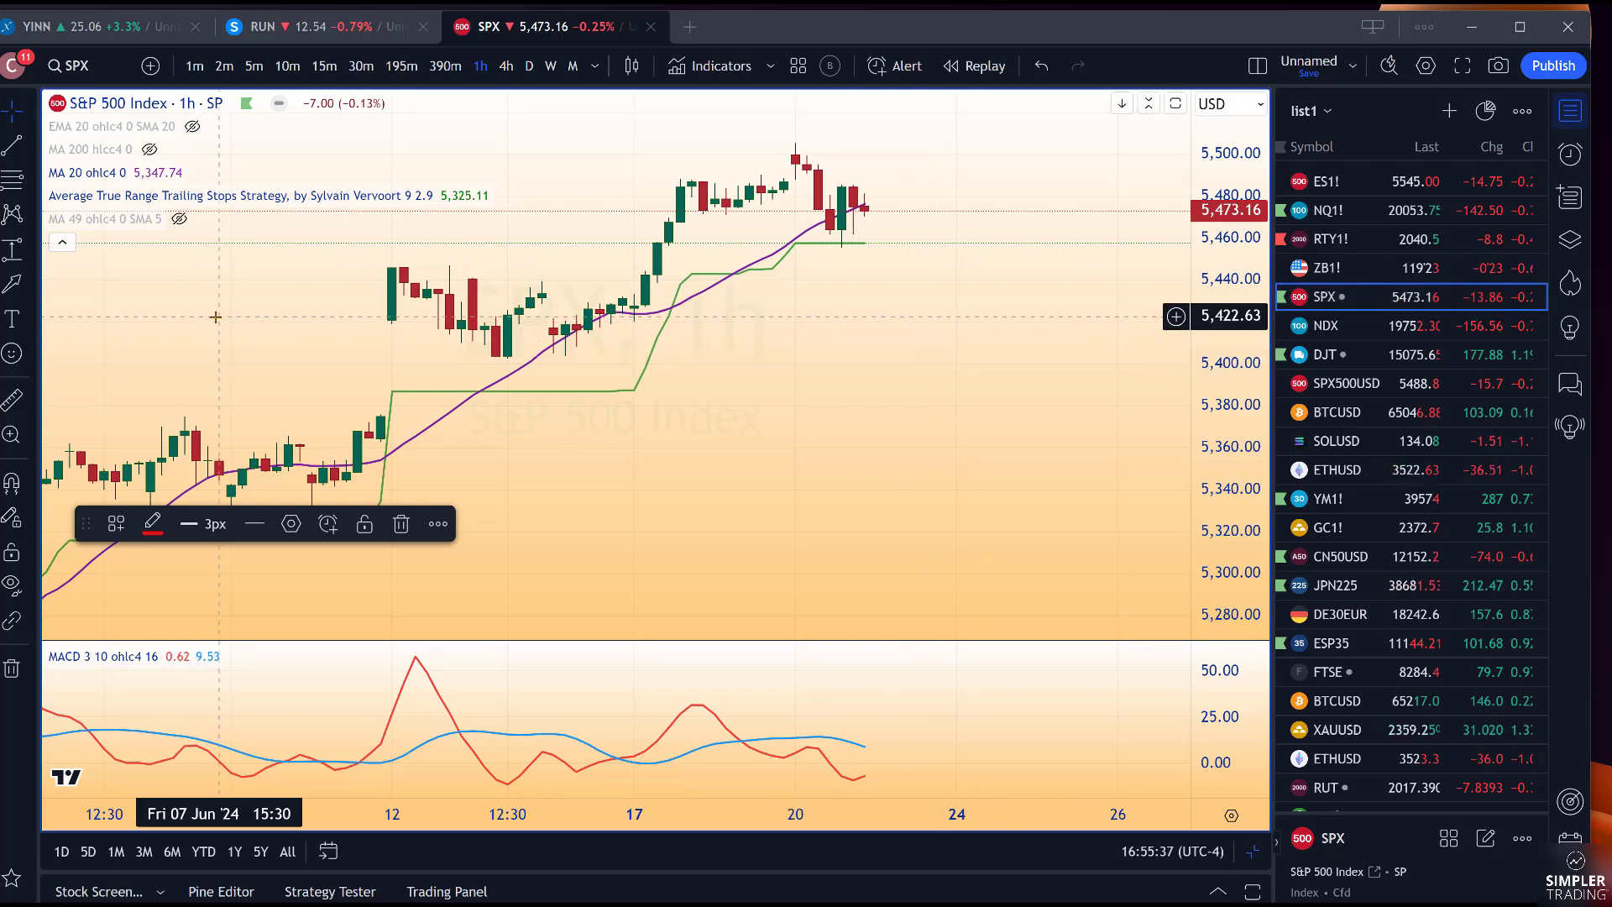
Draw a red level line near 5,454 on SPX from 12 Jun, then open the ES1! chart
key("alt+t")
left_click(381, 253)
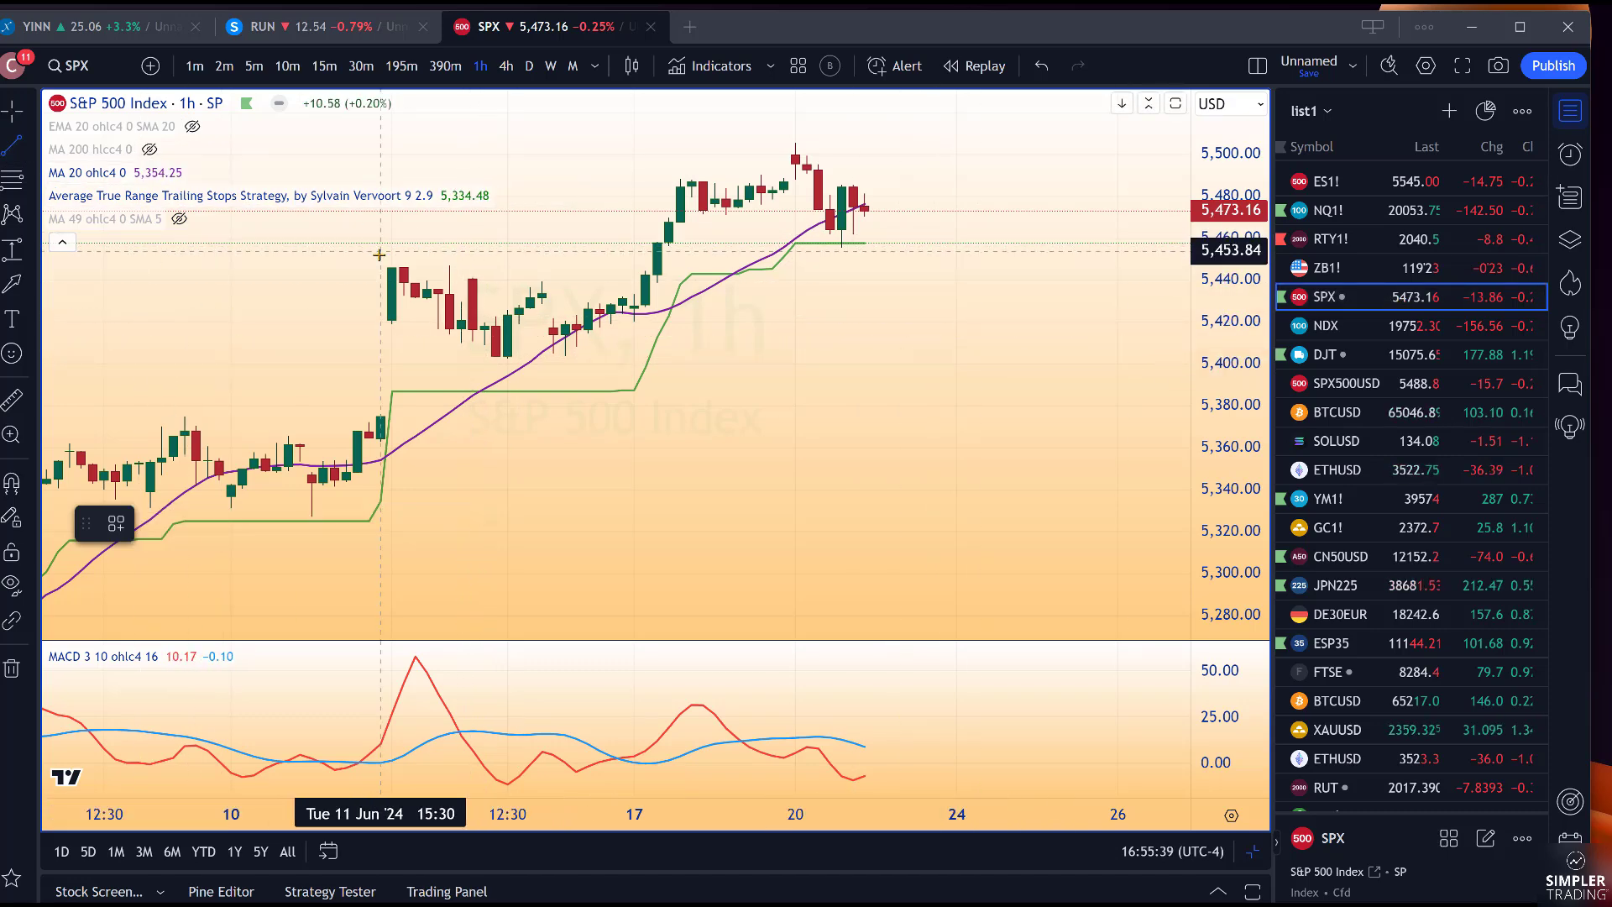
left_click(876, 252)
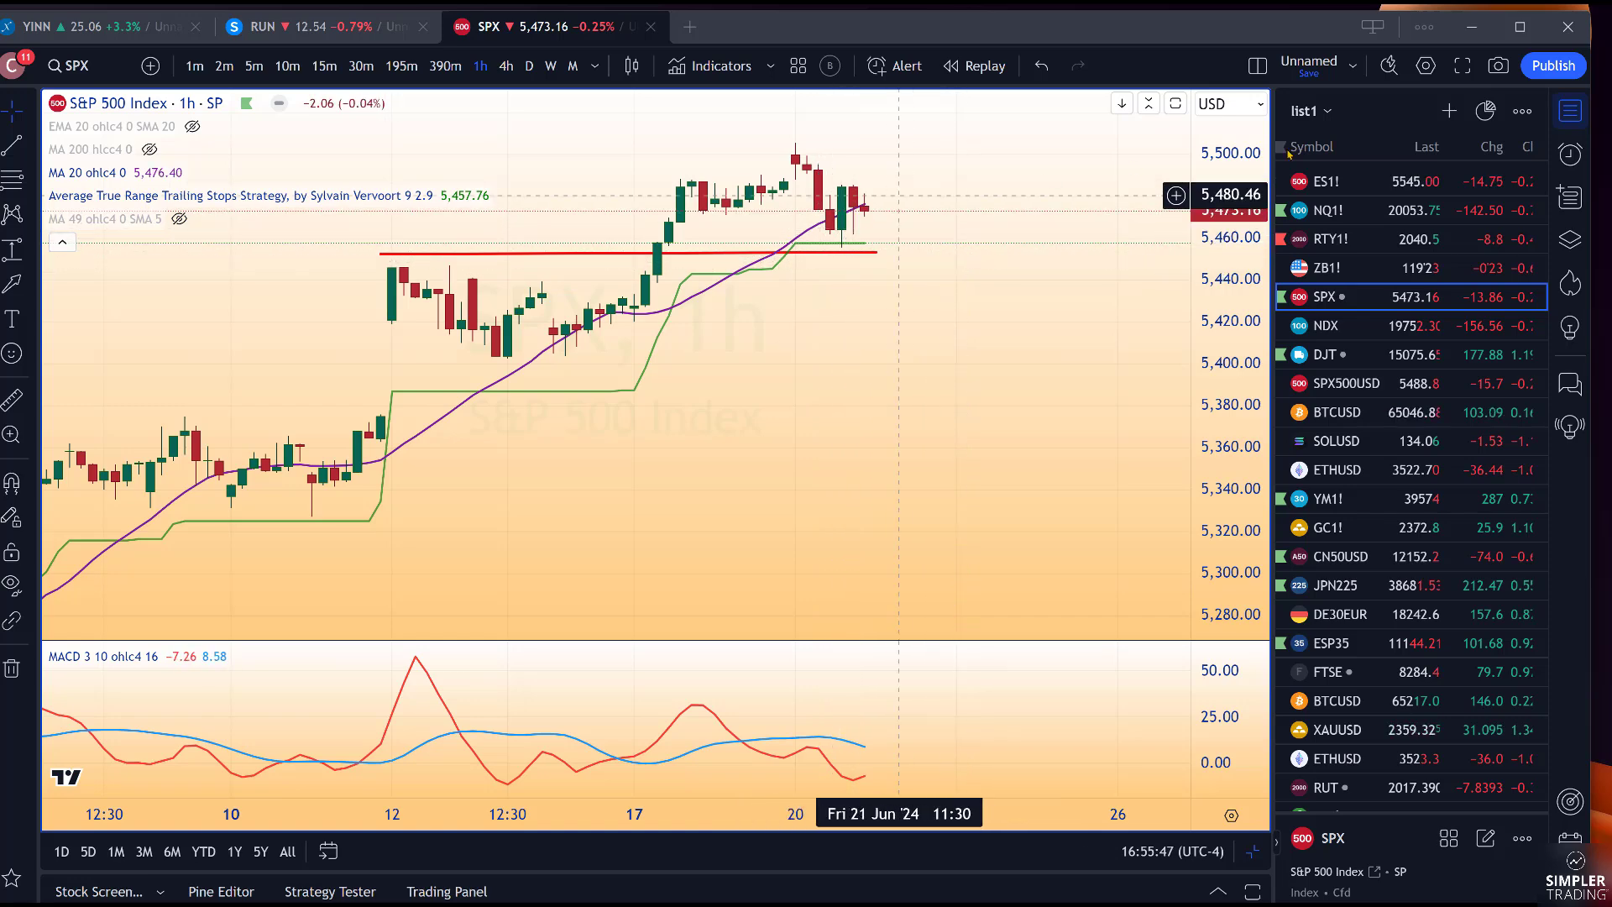
left_click(1419, 180)
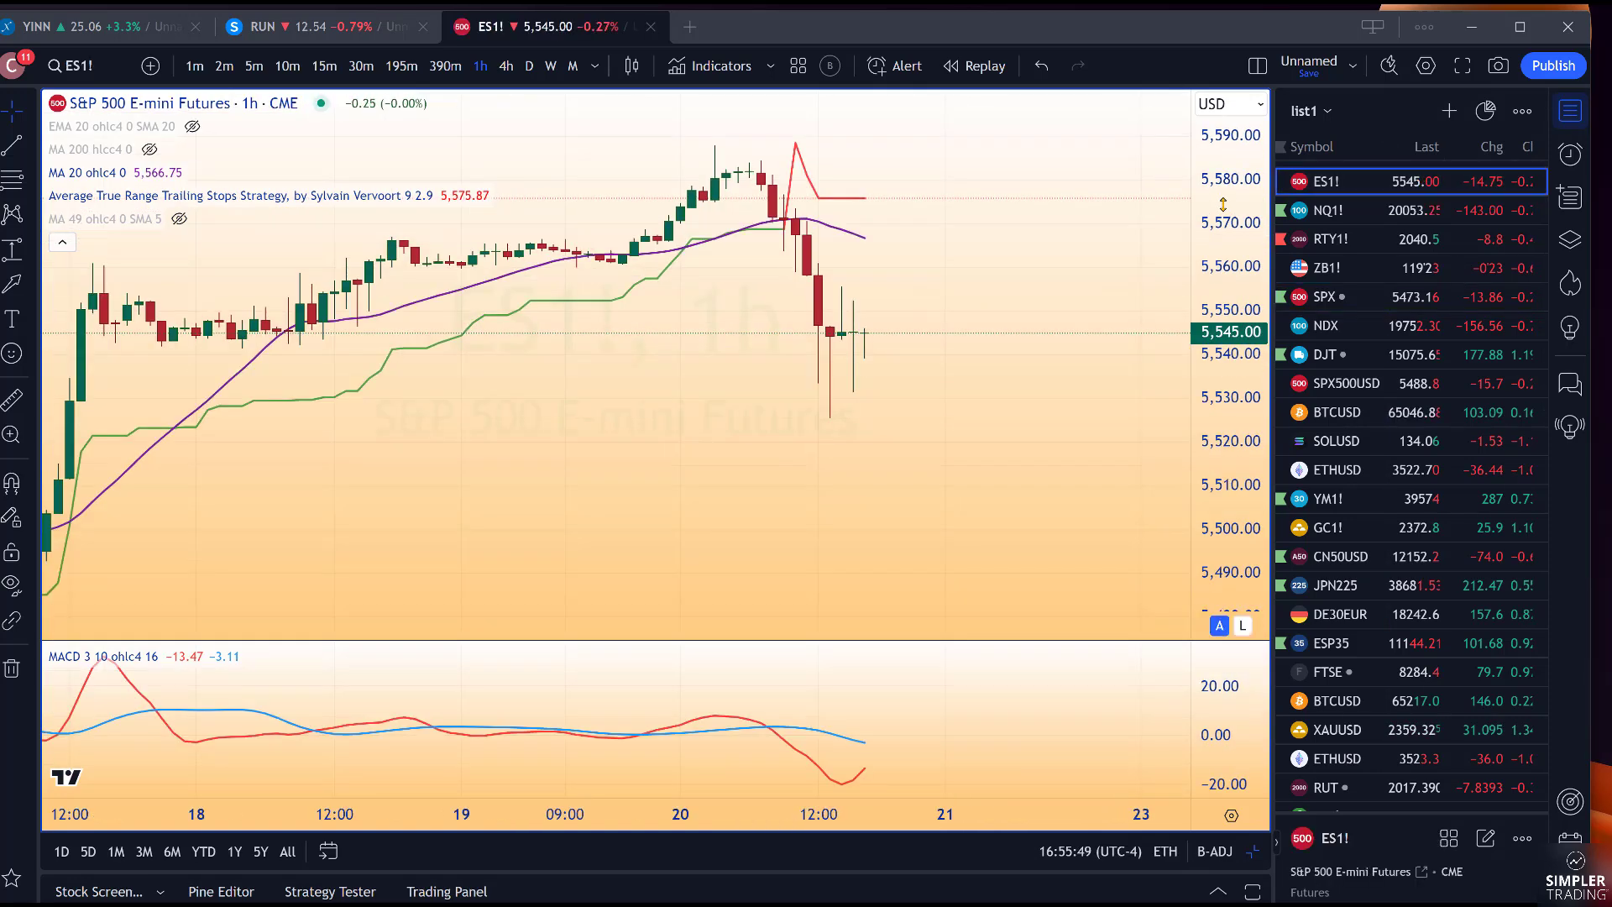
Draw a long arrow on ES1! from 12 Jun rising toward the current price, then open NQ1!
scroll(1080, 296, "down", 3)
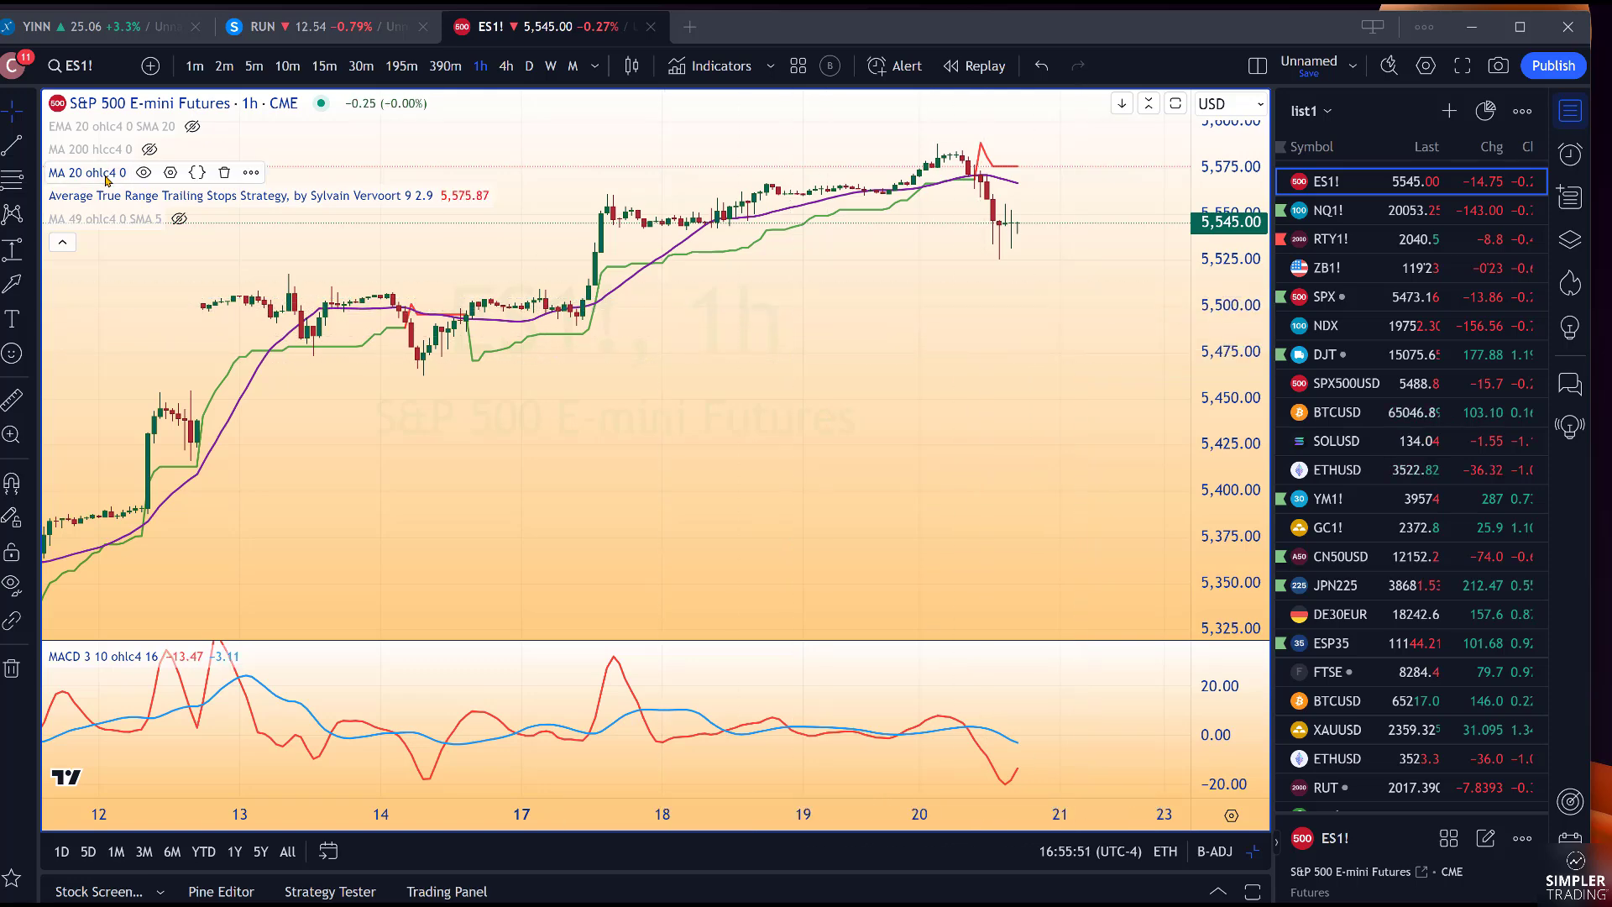
left_click(12, 285)
left_click_drag(99, 292, 197, 422)
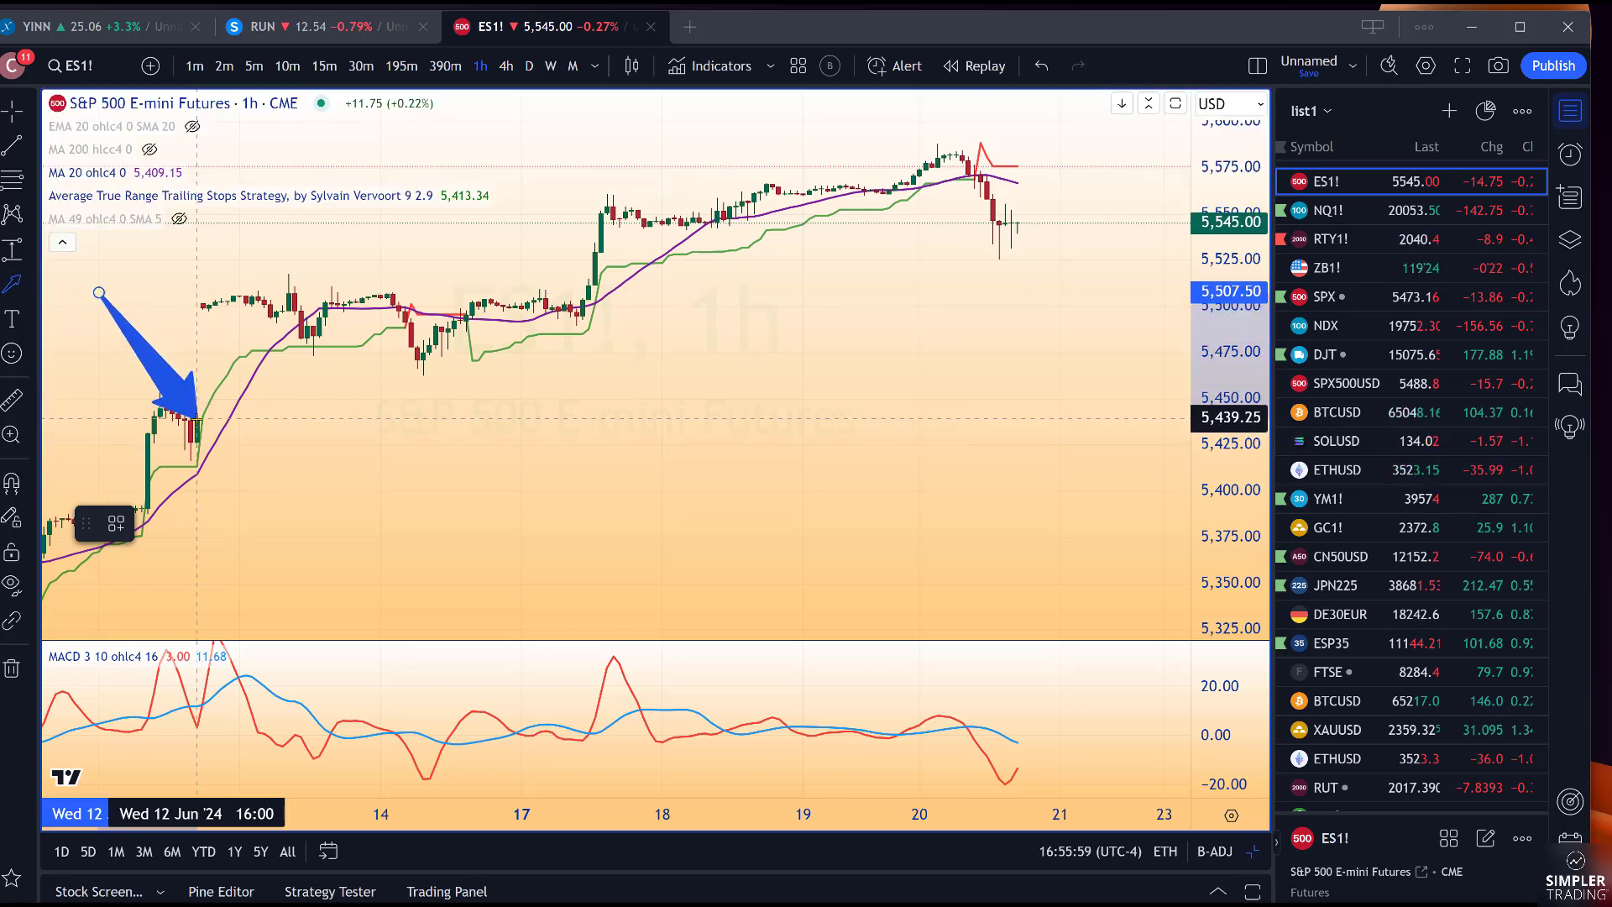
mouse_move(198, 418)
left_mouse_down()
mouse_move(172, 350)
mouse_move(835, 769)
mouse_move(980, 789)
mouse_move(663, 571)
mouse_move(429, 352)
mouse_move(390, 289)
mouse_move(516, 303)
mouse_move(1037, 263)
mouse_move(1011, 239)
mouse_move(988, 252)
mouse_move(1011, 252)
mouse_move(993, 250)
mouse_move(1007, 225)
mouse_move(1017, 248)
mouse_move(896, 403)
mouse_move(826, 789)
mouse_move(923, 781)
mouse_move(1184, 215)
left_mouse_up()
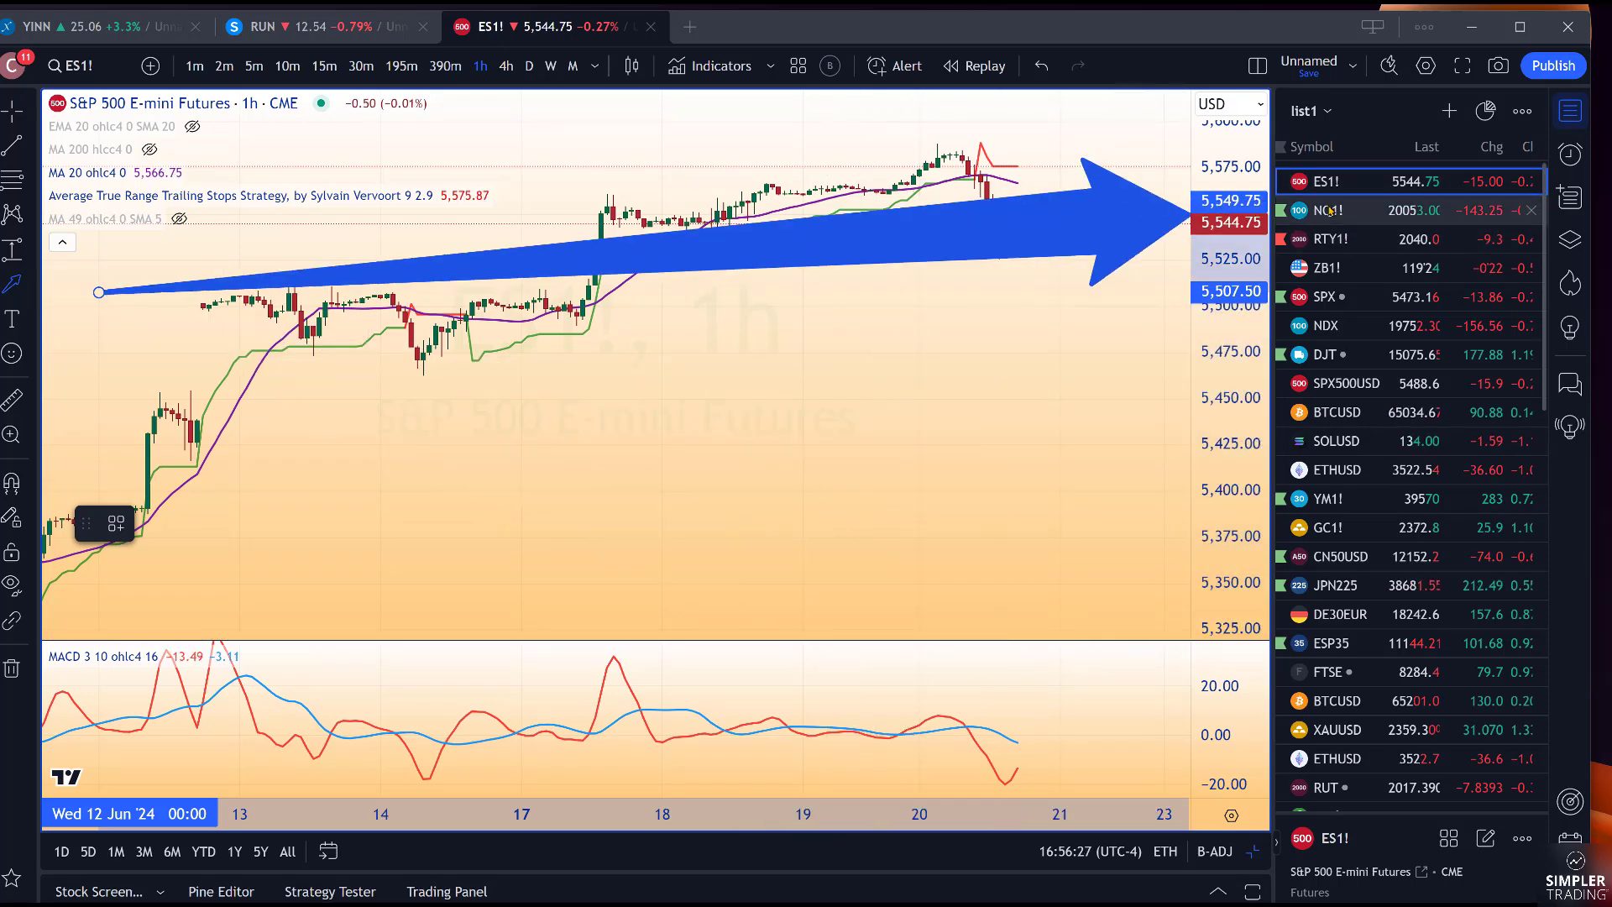
left_click(1325, 210)
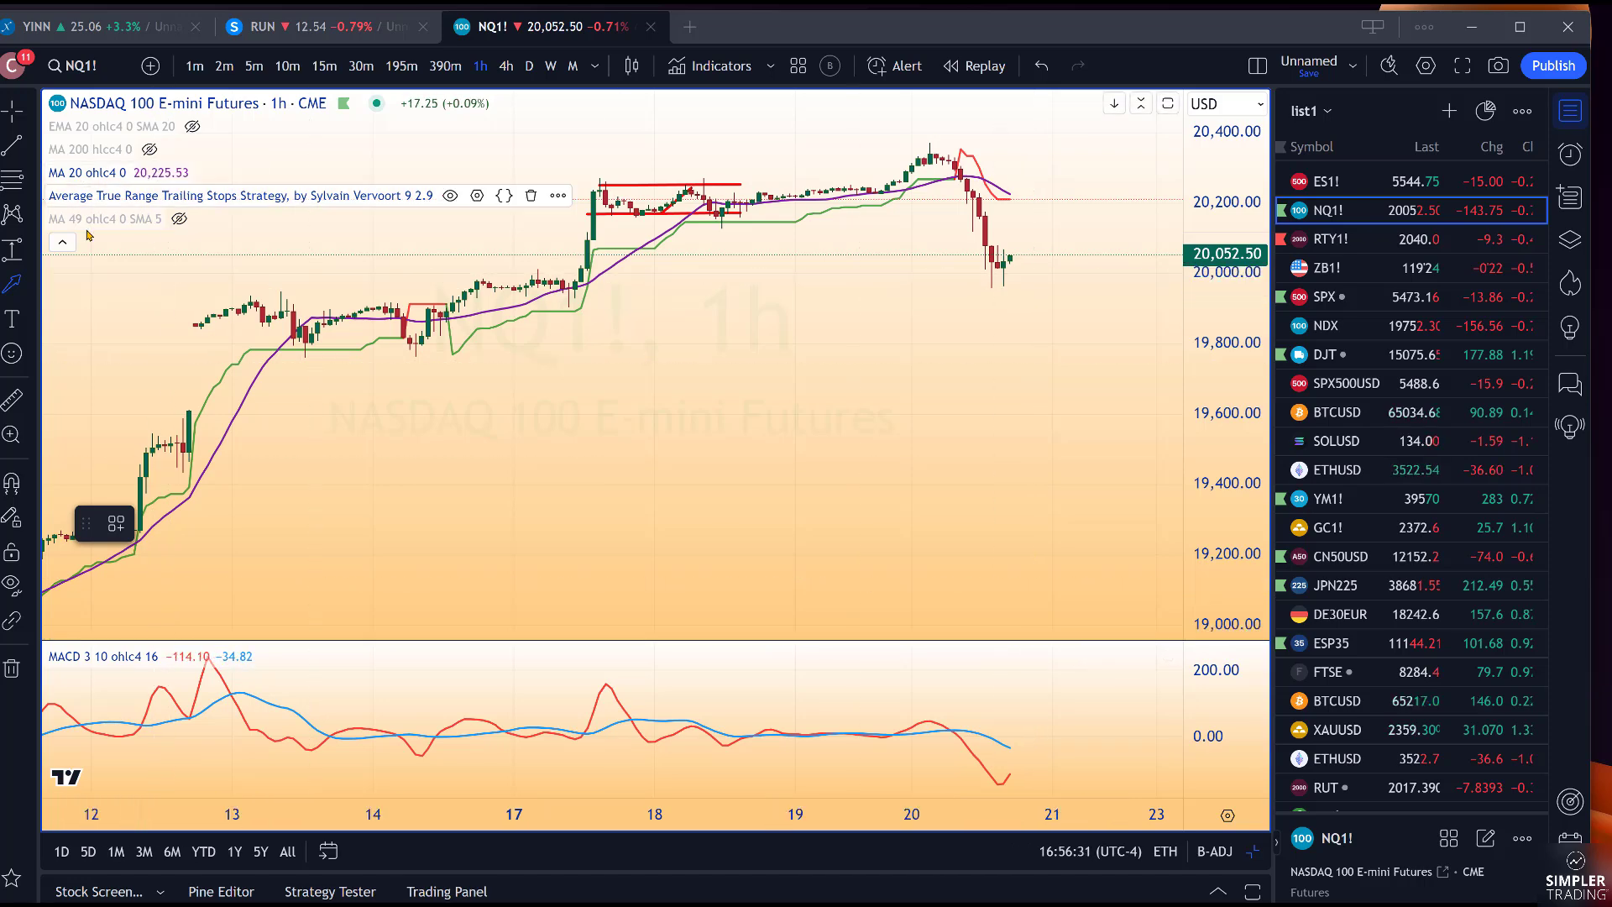
Draw a red horizontal line on NQ1! from the 12 Jun level to the latest lows
left_click(15, 150)
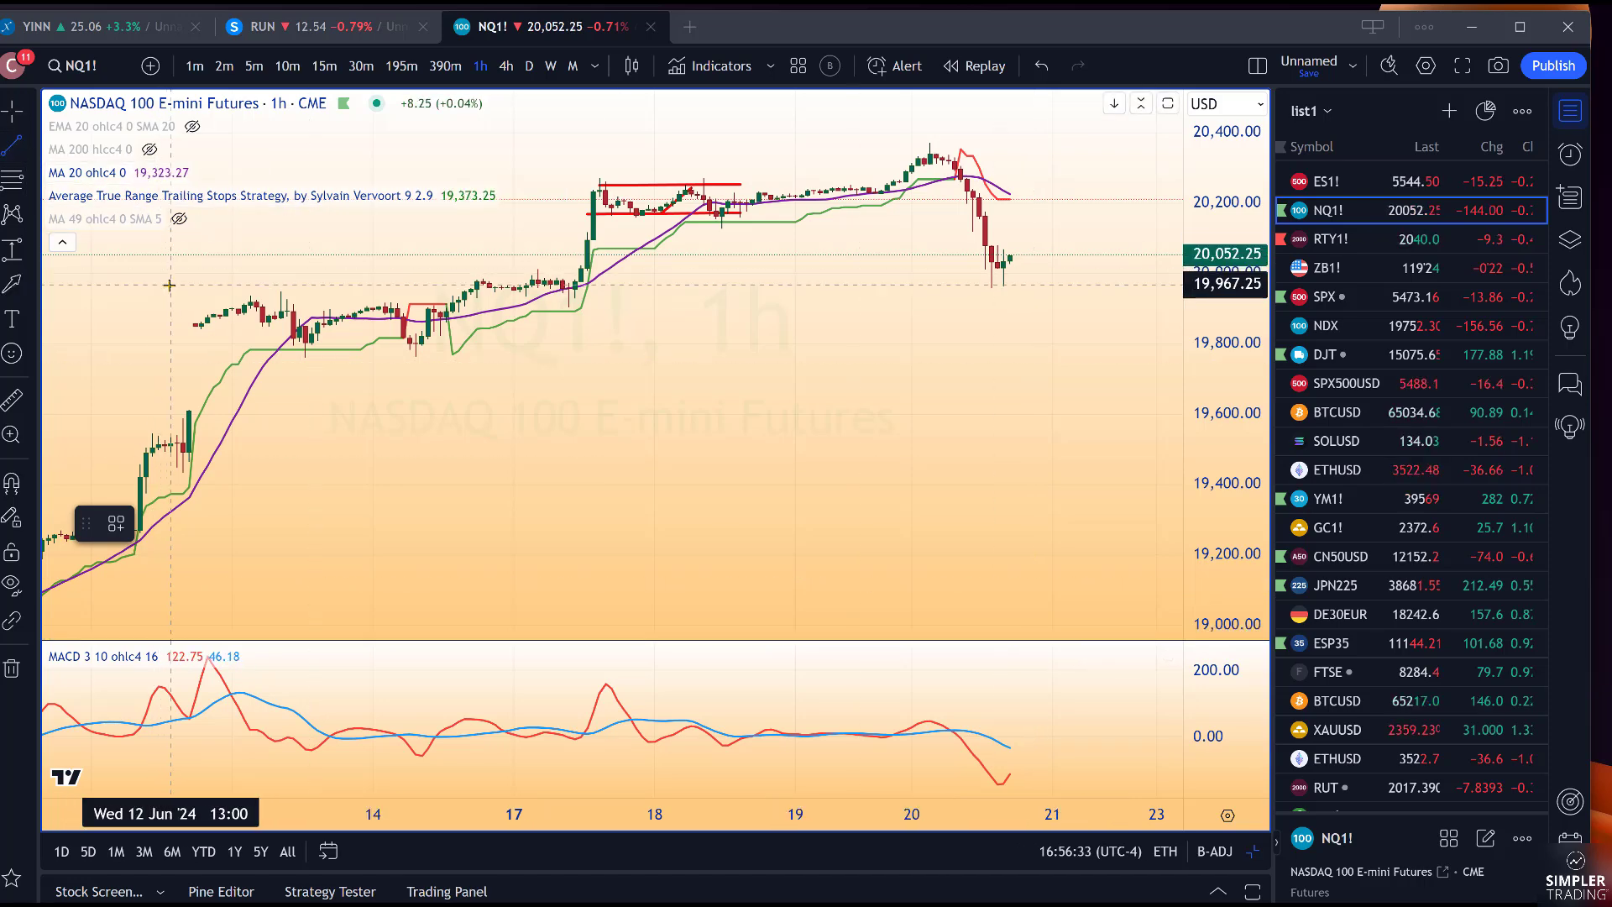
left_click(171, 276)
left_click(1041, 283)
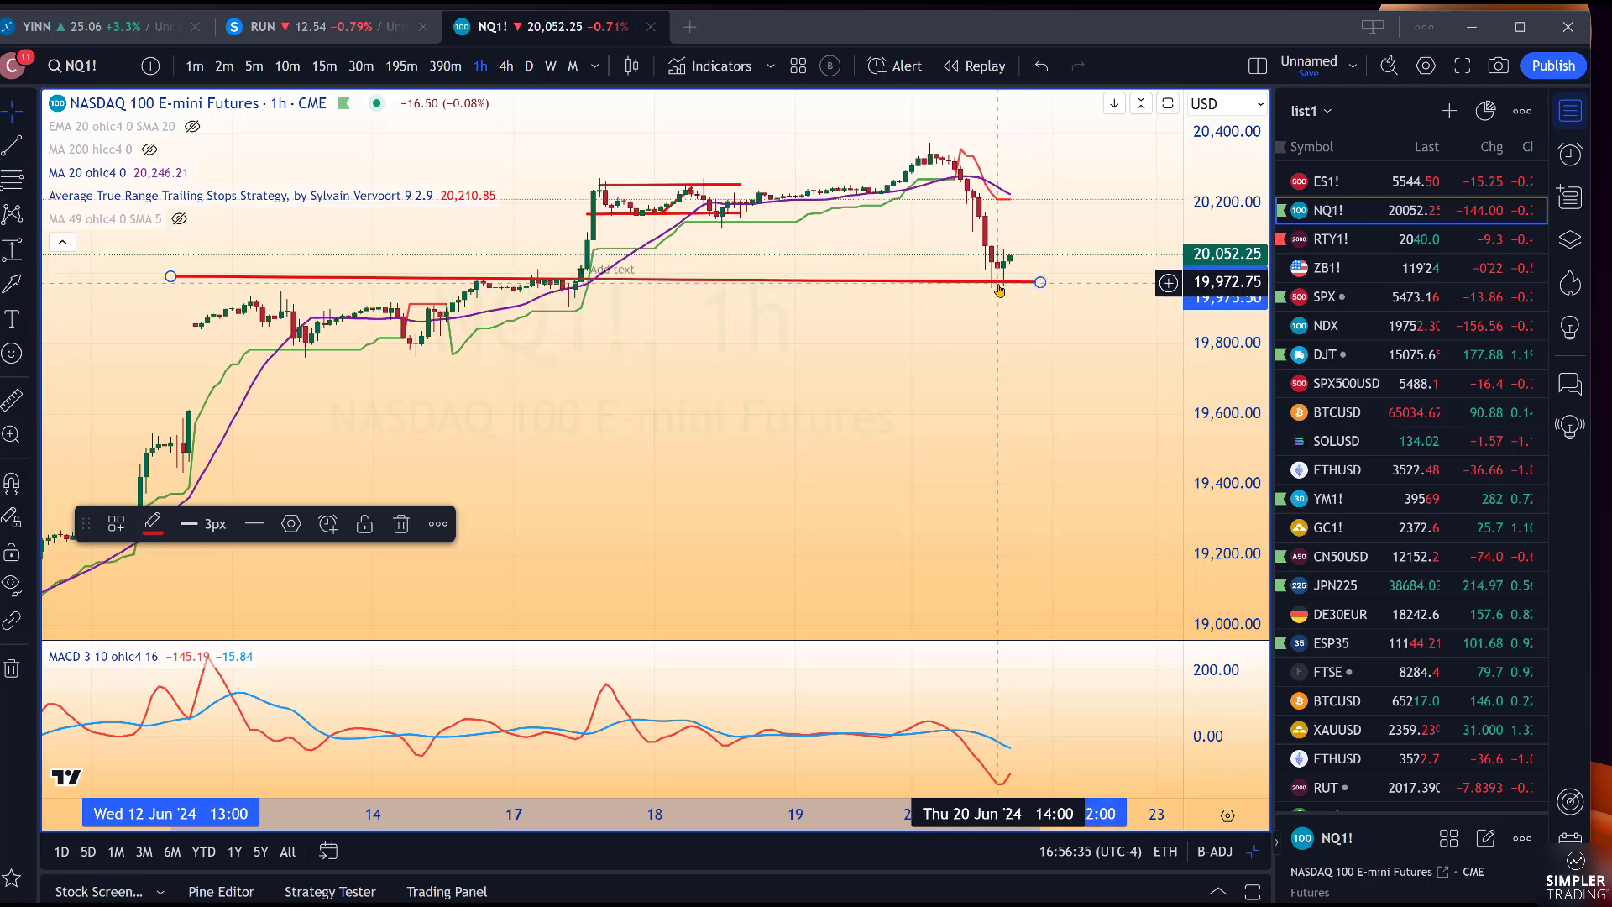
left_click(1067, 218)
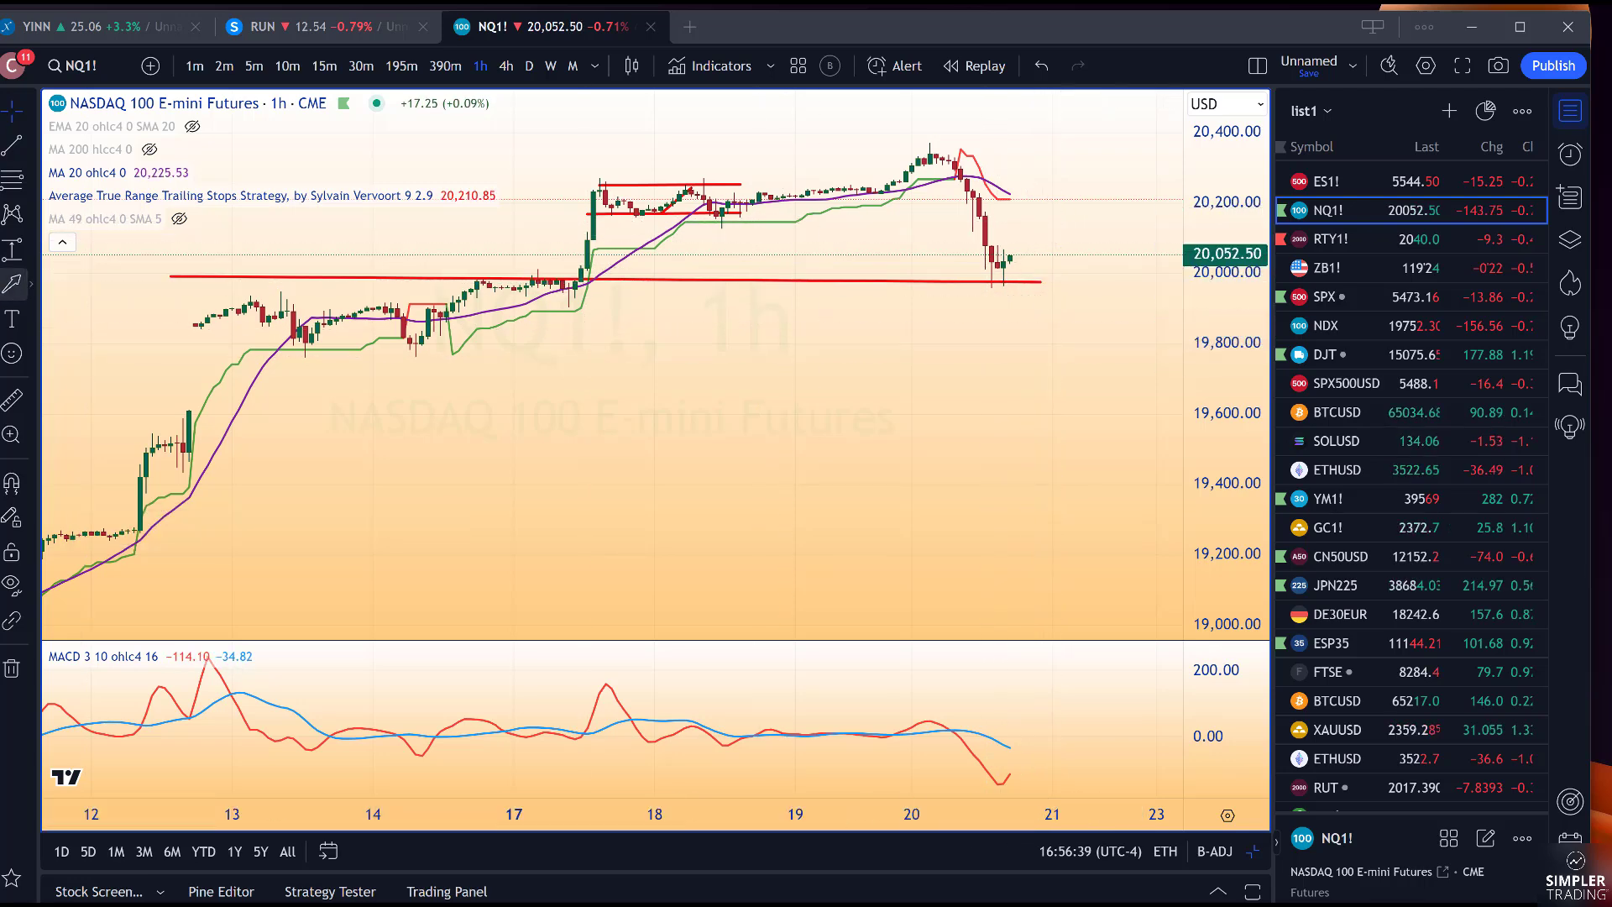
Mark the falling NQ1! MACD with an arrow, cancel a second arrow, and switch to thinkorswim
left_click(12, 284)
mouse_move(452, 692)
left_mouse_down()
mouse_move(974, 777)
mouse_move(965, 579)
mouse_move(824, 294)
mouse_move(623, 403)
mouse_move(739, 672)
mouse_move(967, 782)
left_mouse_up()
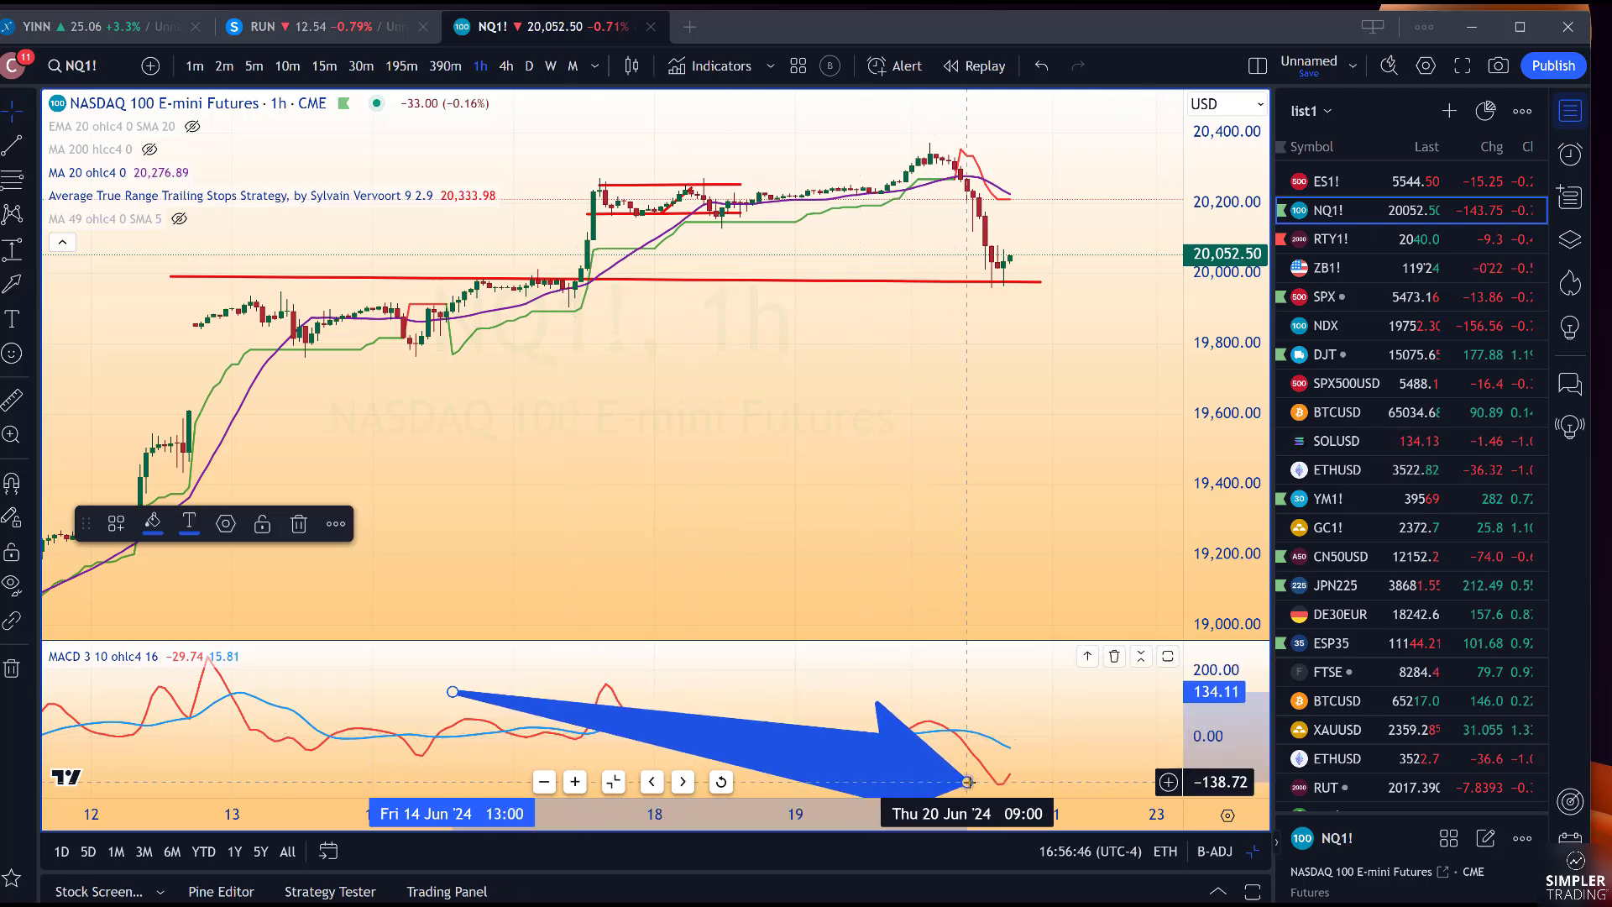
left_click(12, 286)
mouse_move(575, 267)
left_mouse_down()
mouse_move(826, 210)
mouse_move(821, 227)
left_mouse_up()
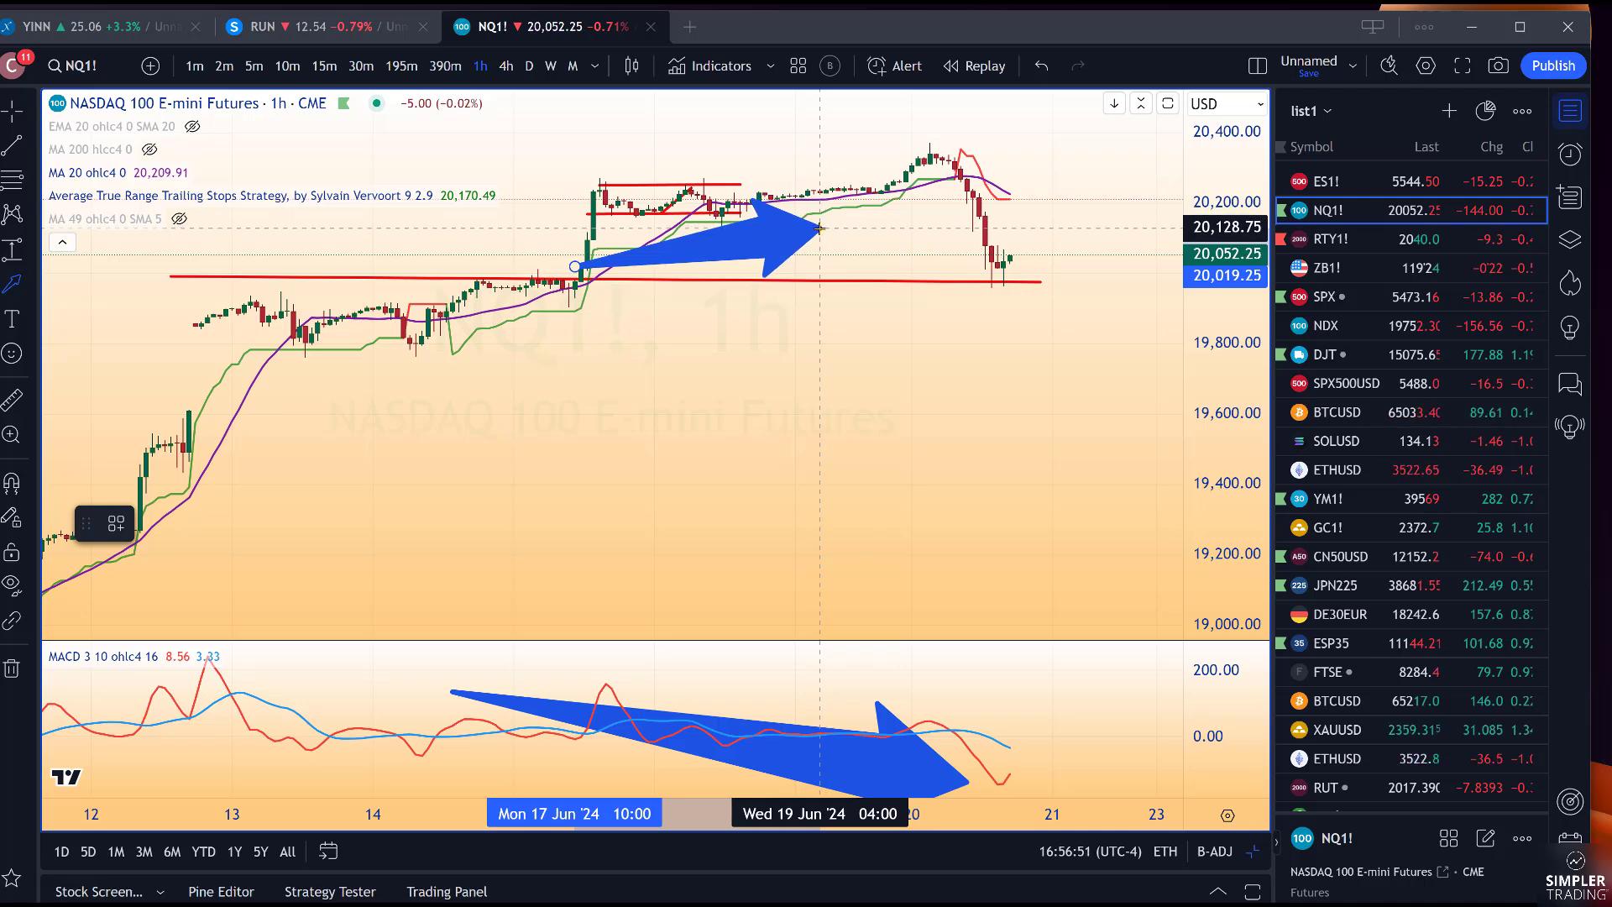
key("Escape")
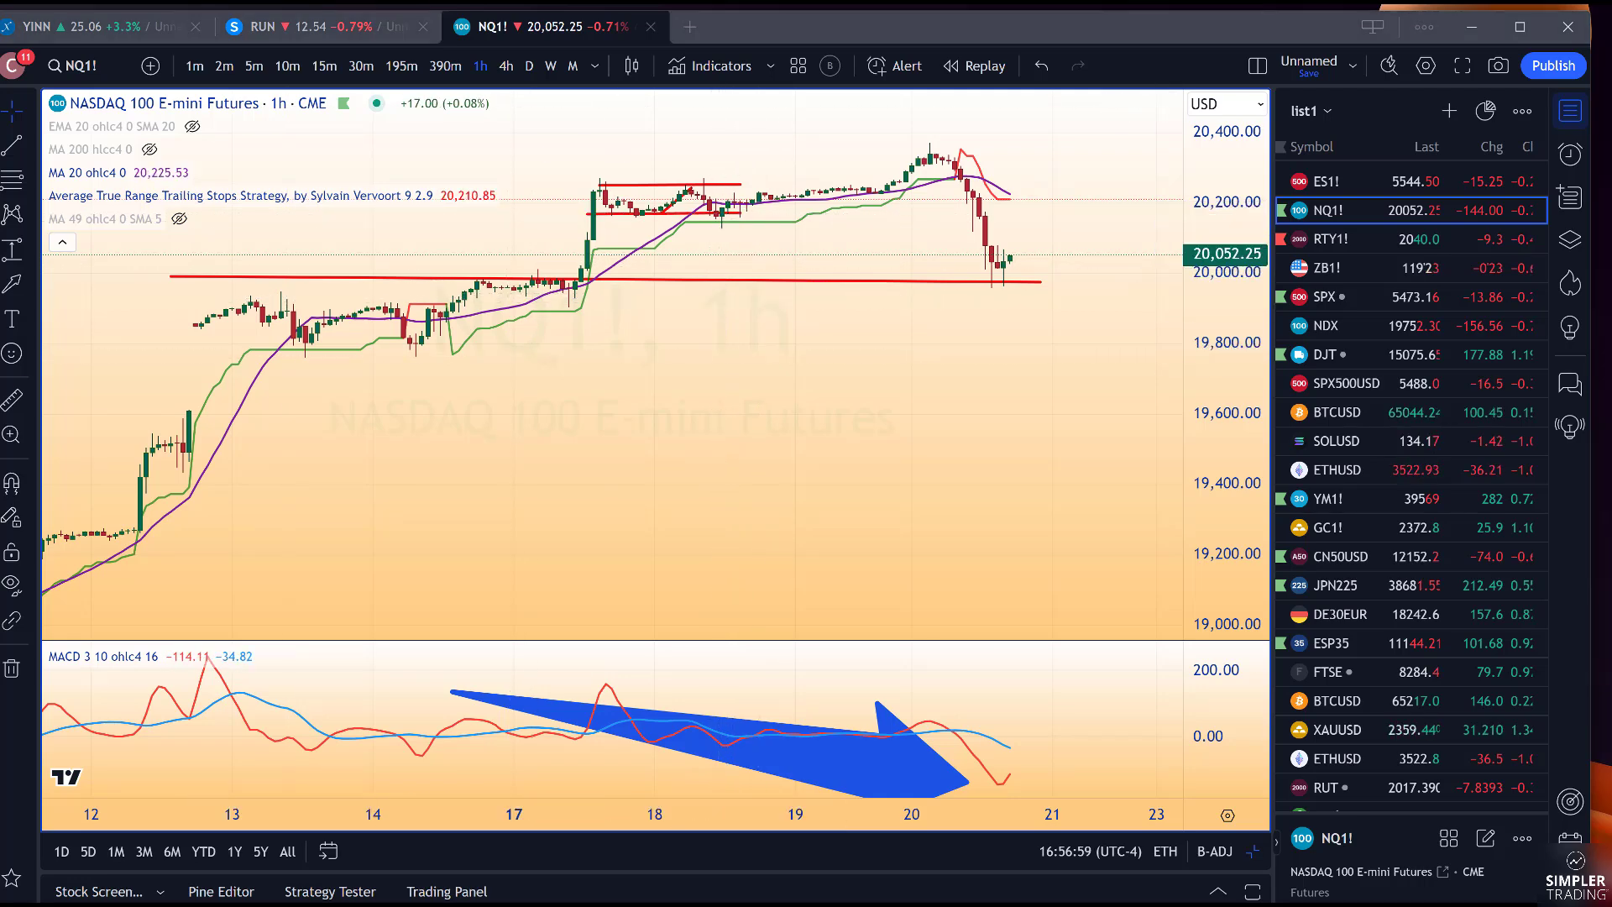
key("alt+Tab")
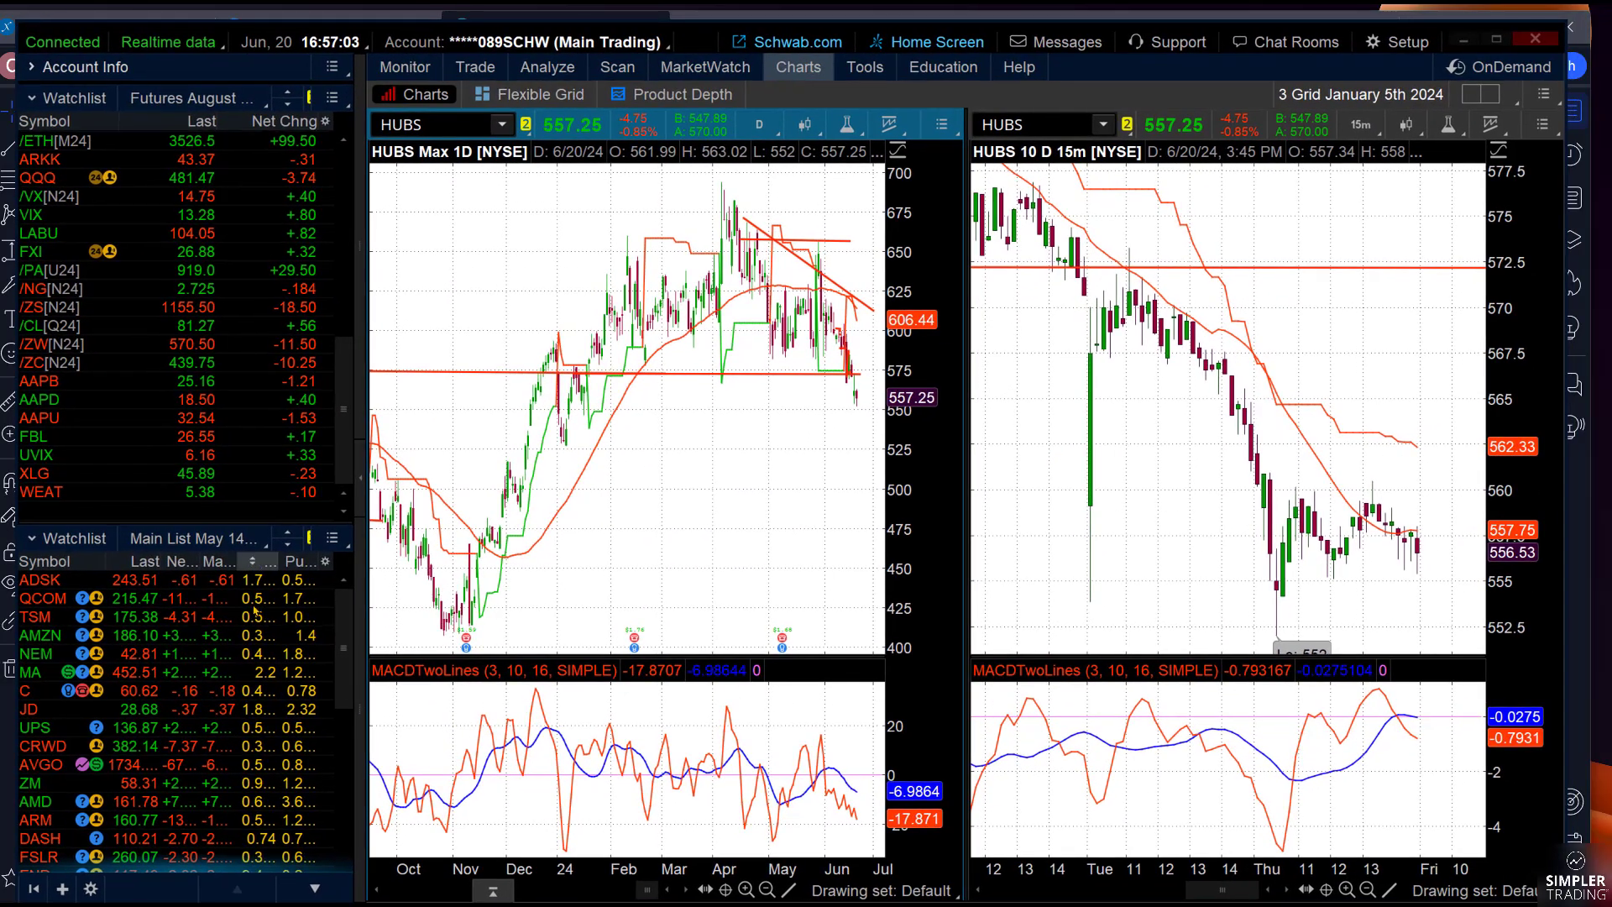
Hide the watchlists, load NVDA on the left chart, and /NQ at Max : 1D on the unlinked right chart
left_click(359, 494)
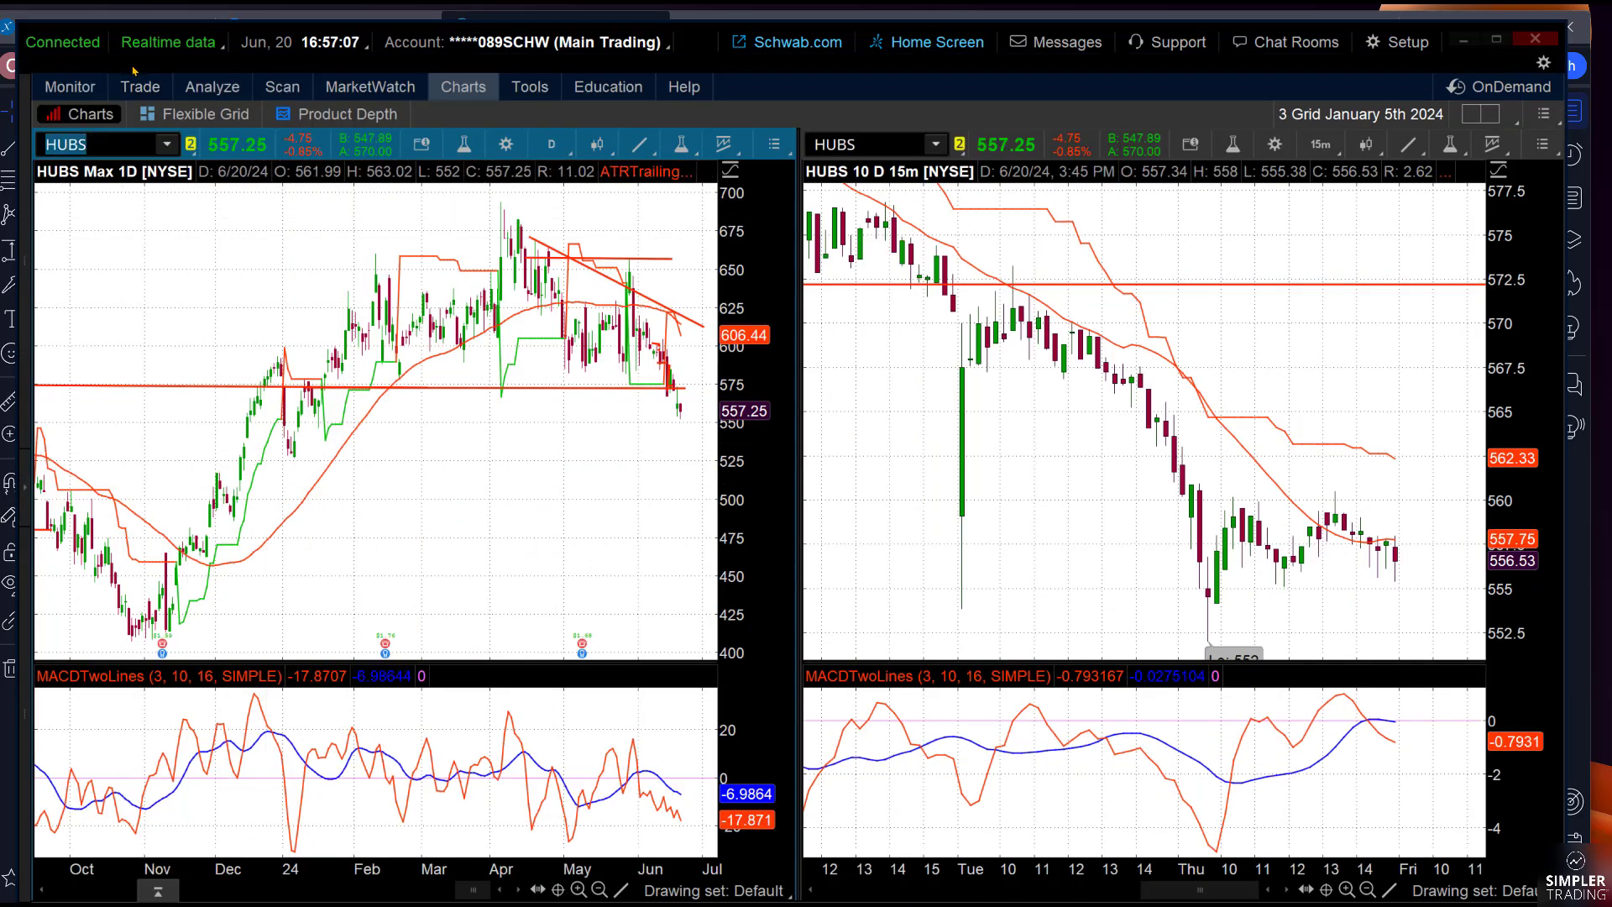
key("Return")
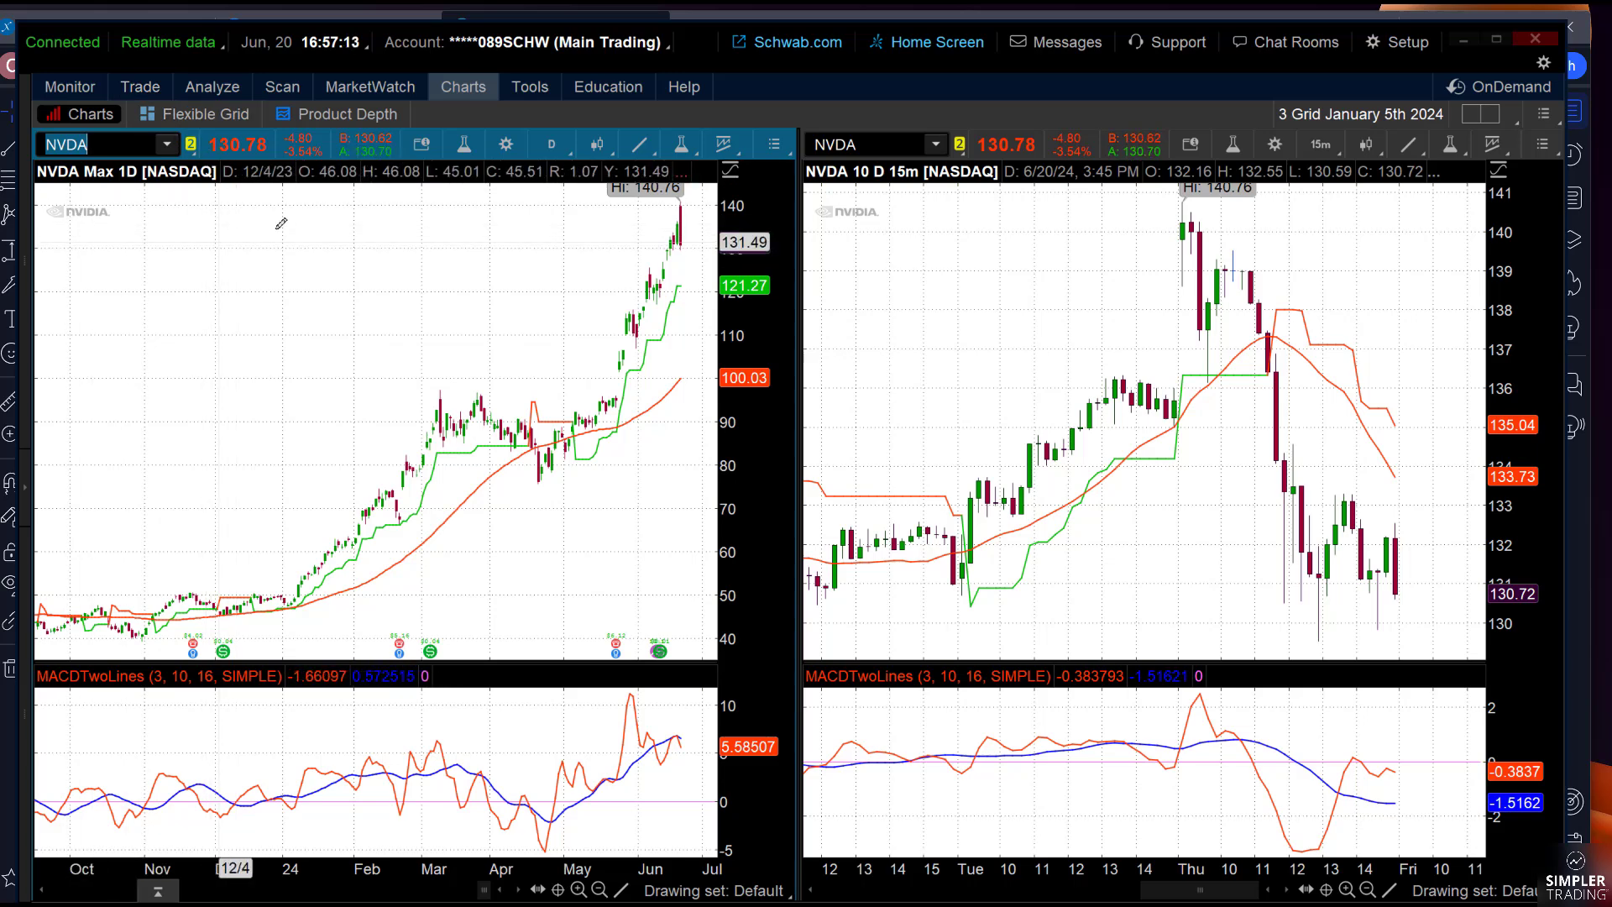
left_click(959, 146)
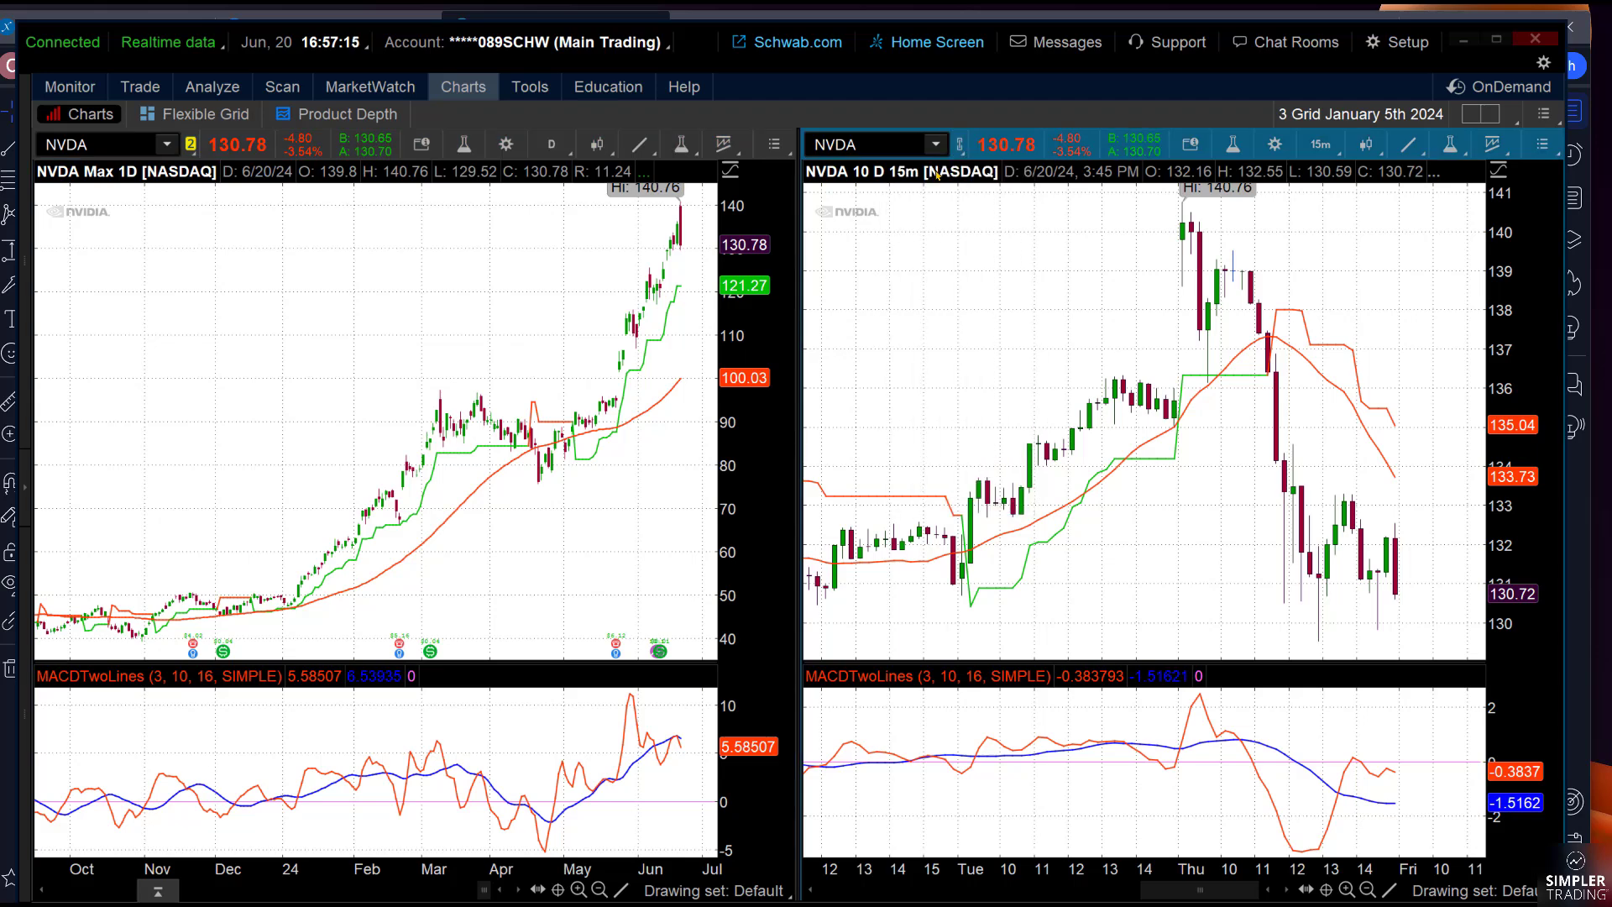
left_click(875, 146)
type("/N")
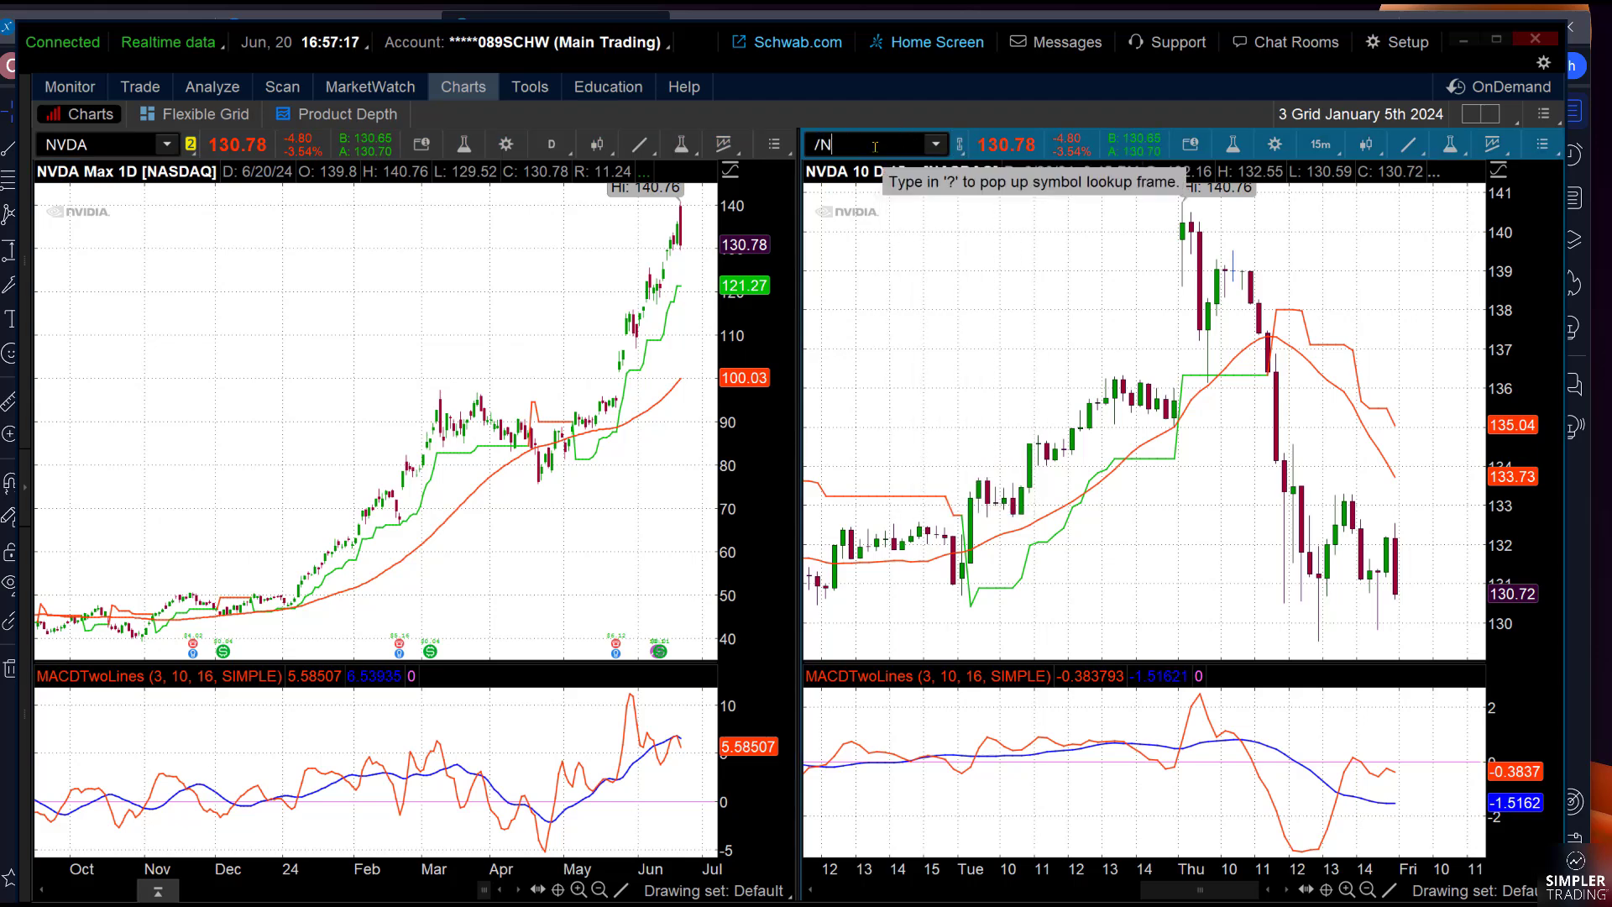
type("Q")
key("Return")
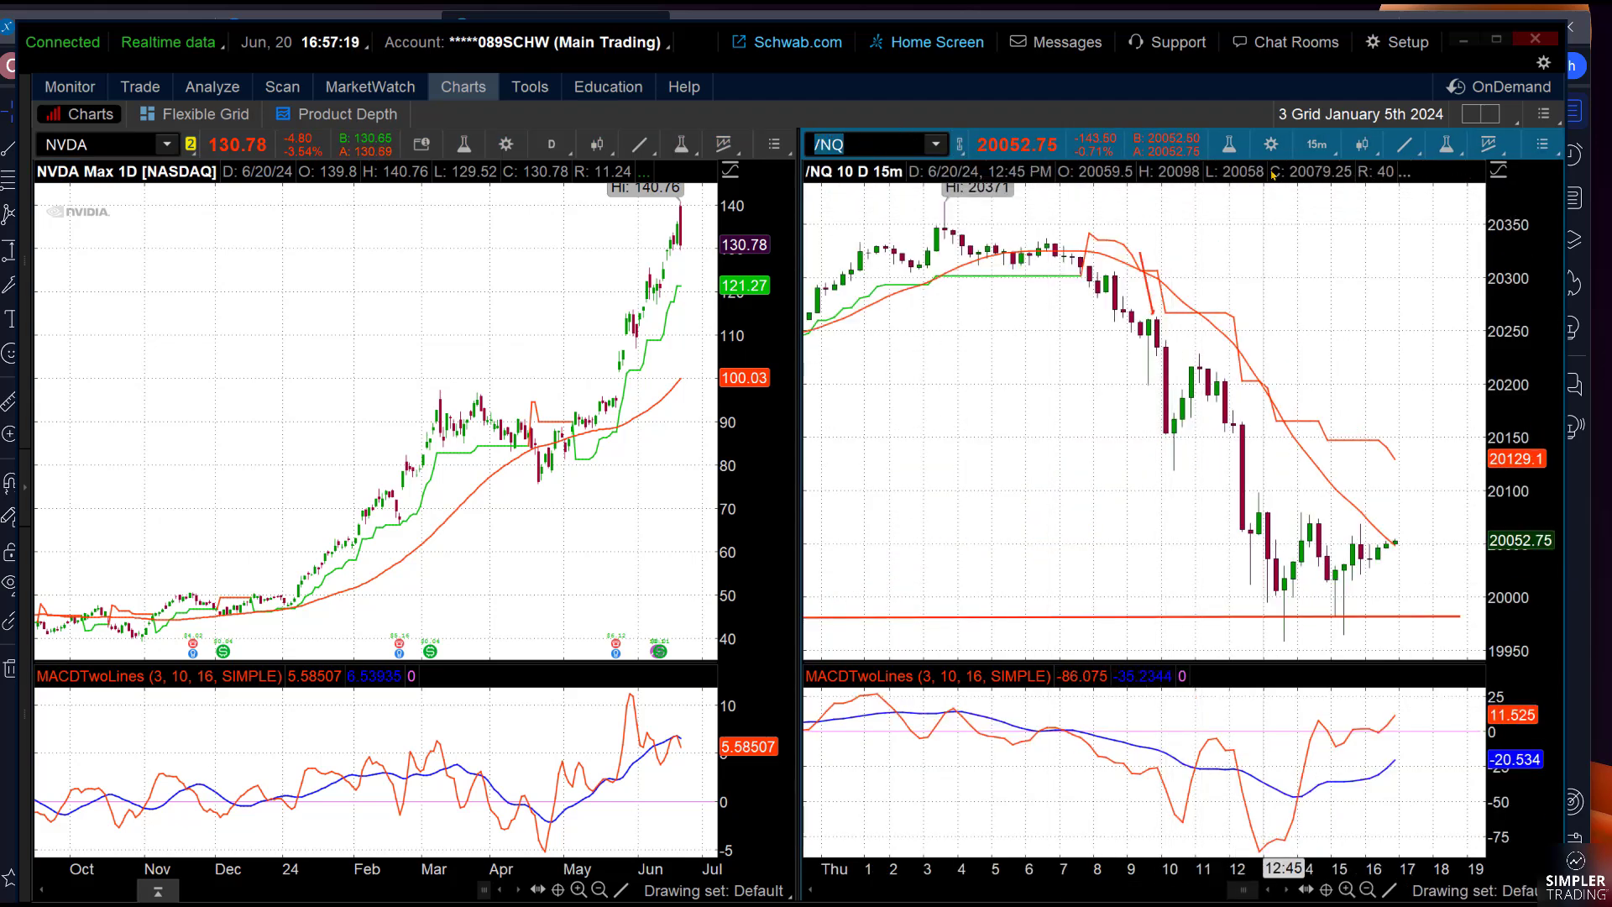
left_click(1316, 144)
left_click(1212, 424)
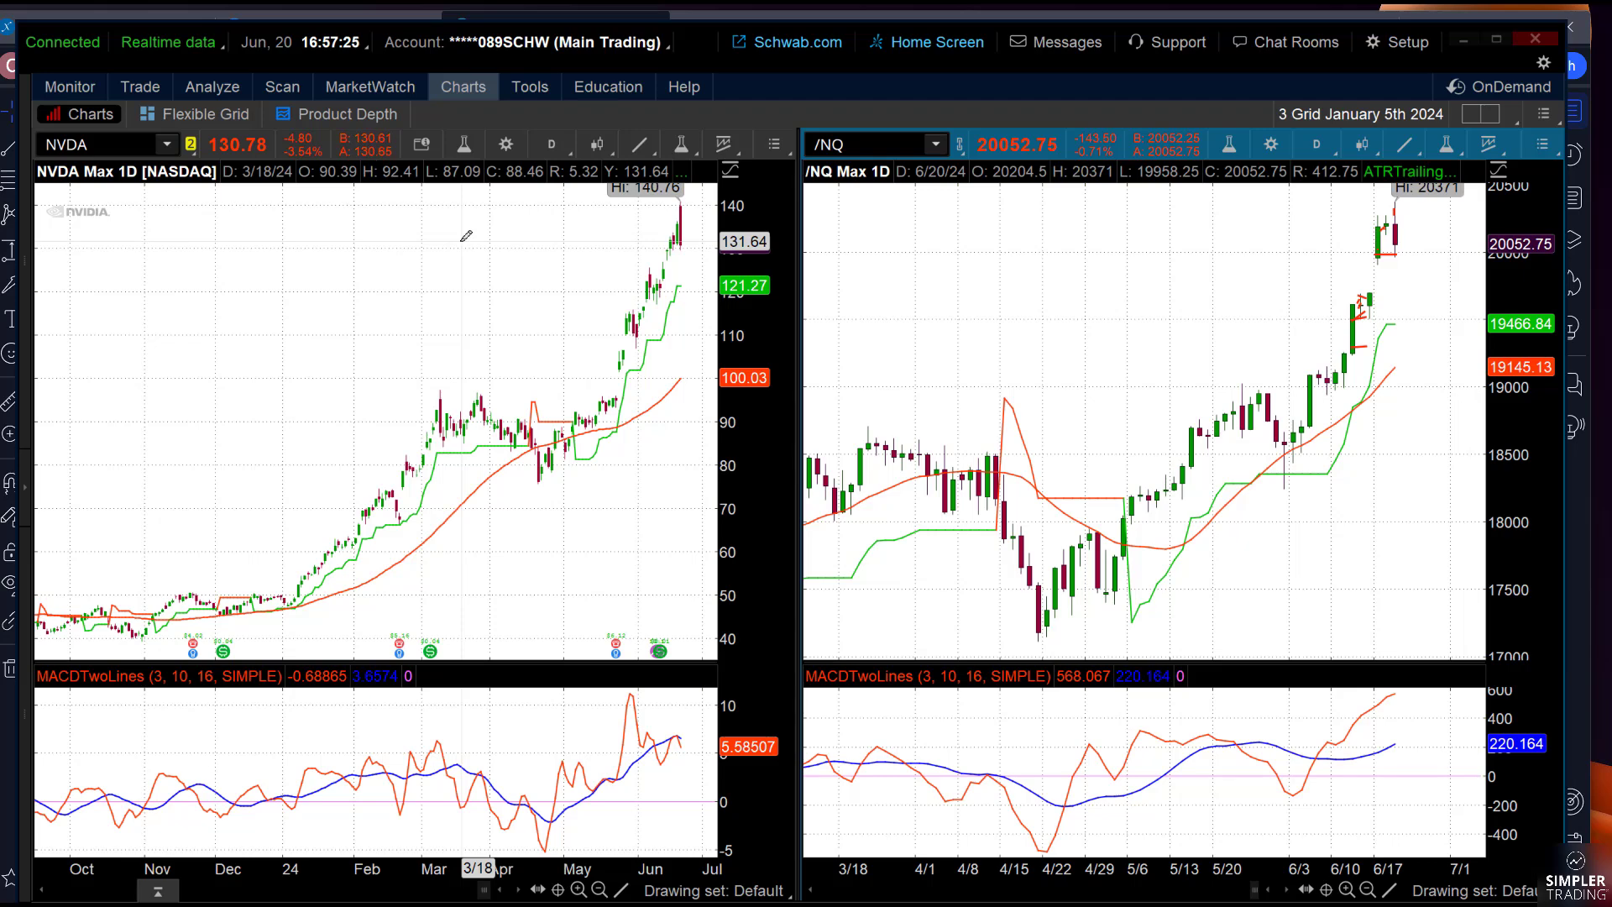
Set the NVDA chart to 90 D : 1h and zoom in, sketching a trendline across its MACD
left_click(551, 144)
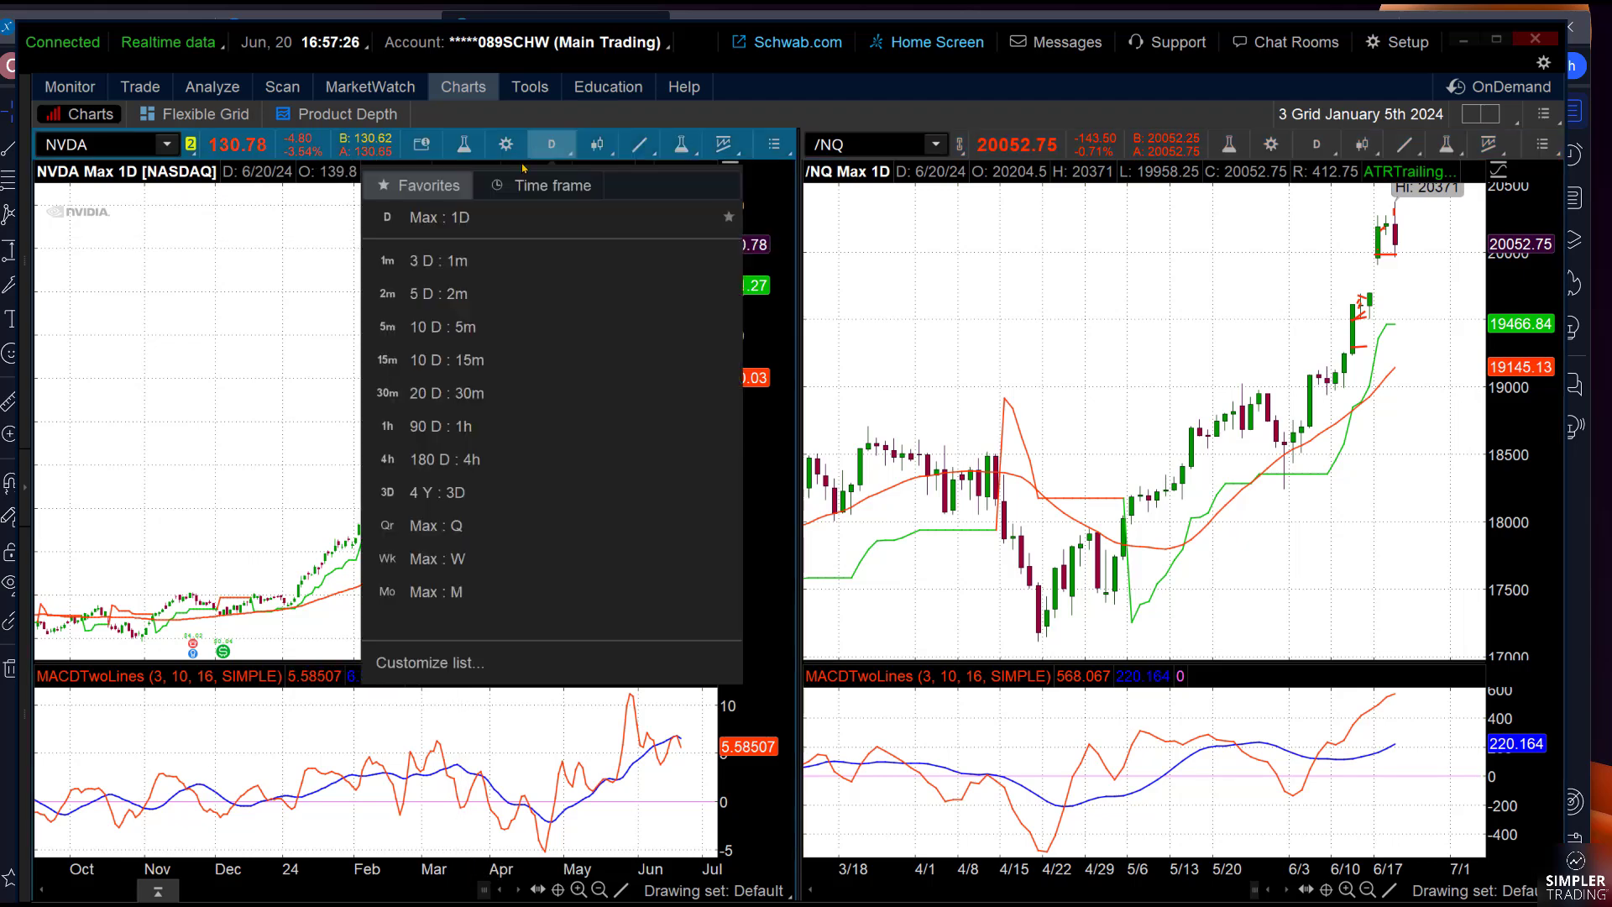
left_click(462, 425)
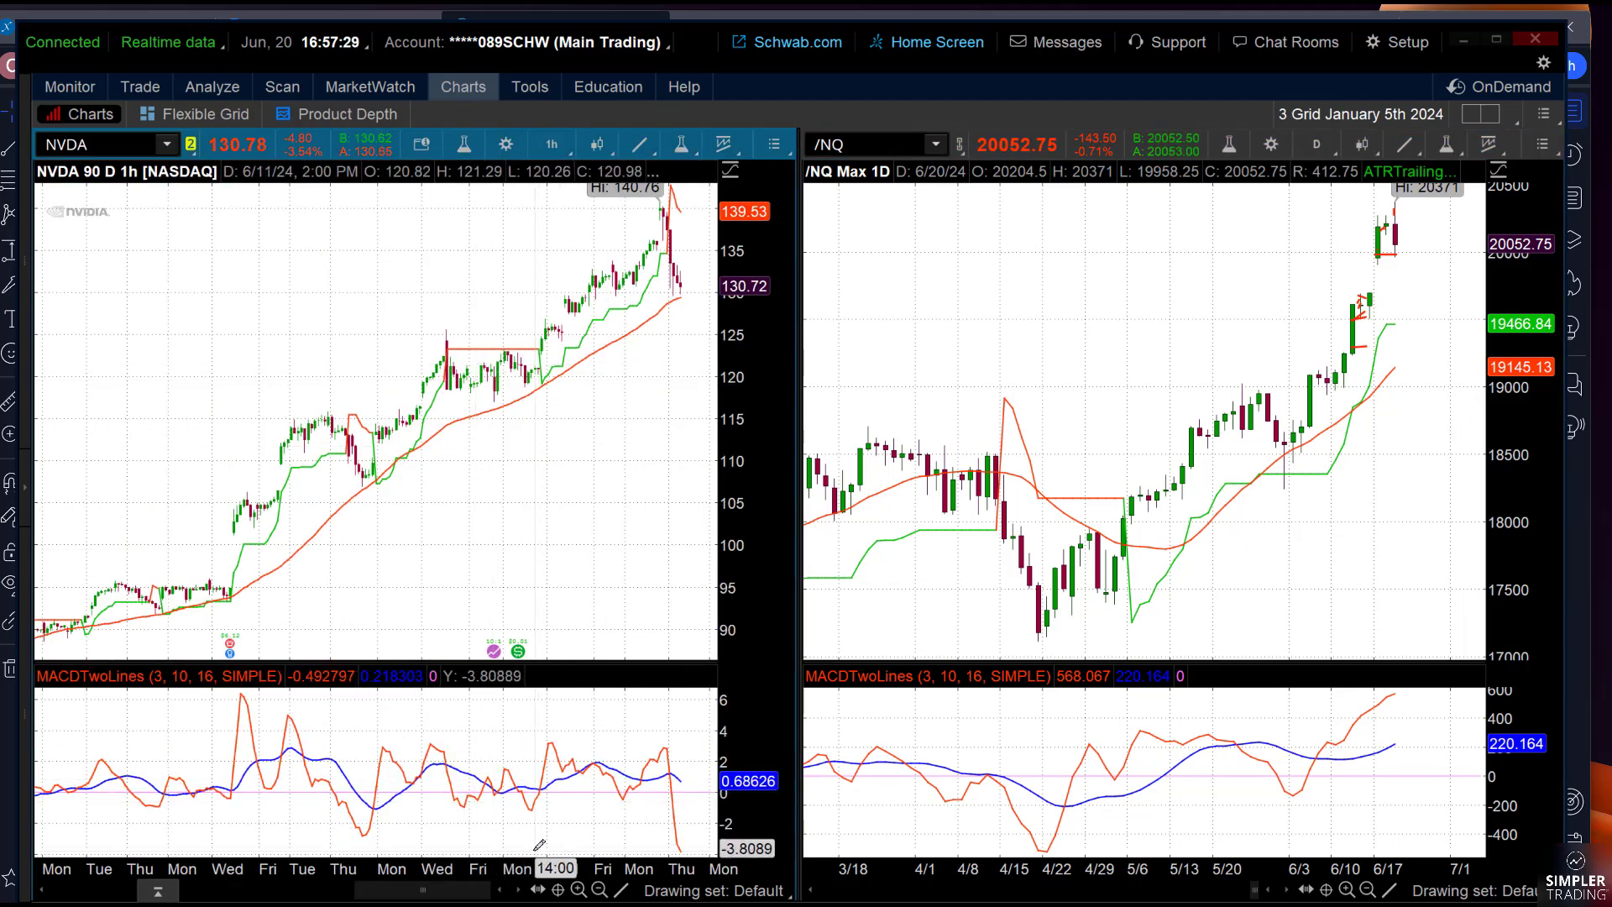
scroll(420, 504, "up", 3)
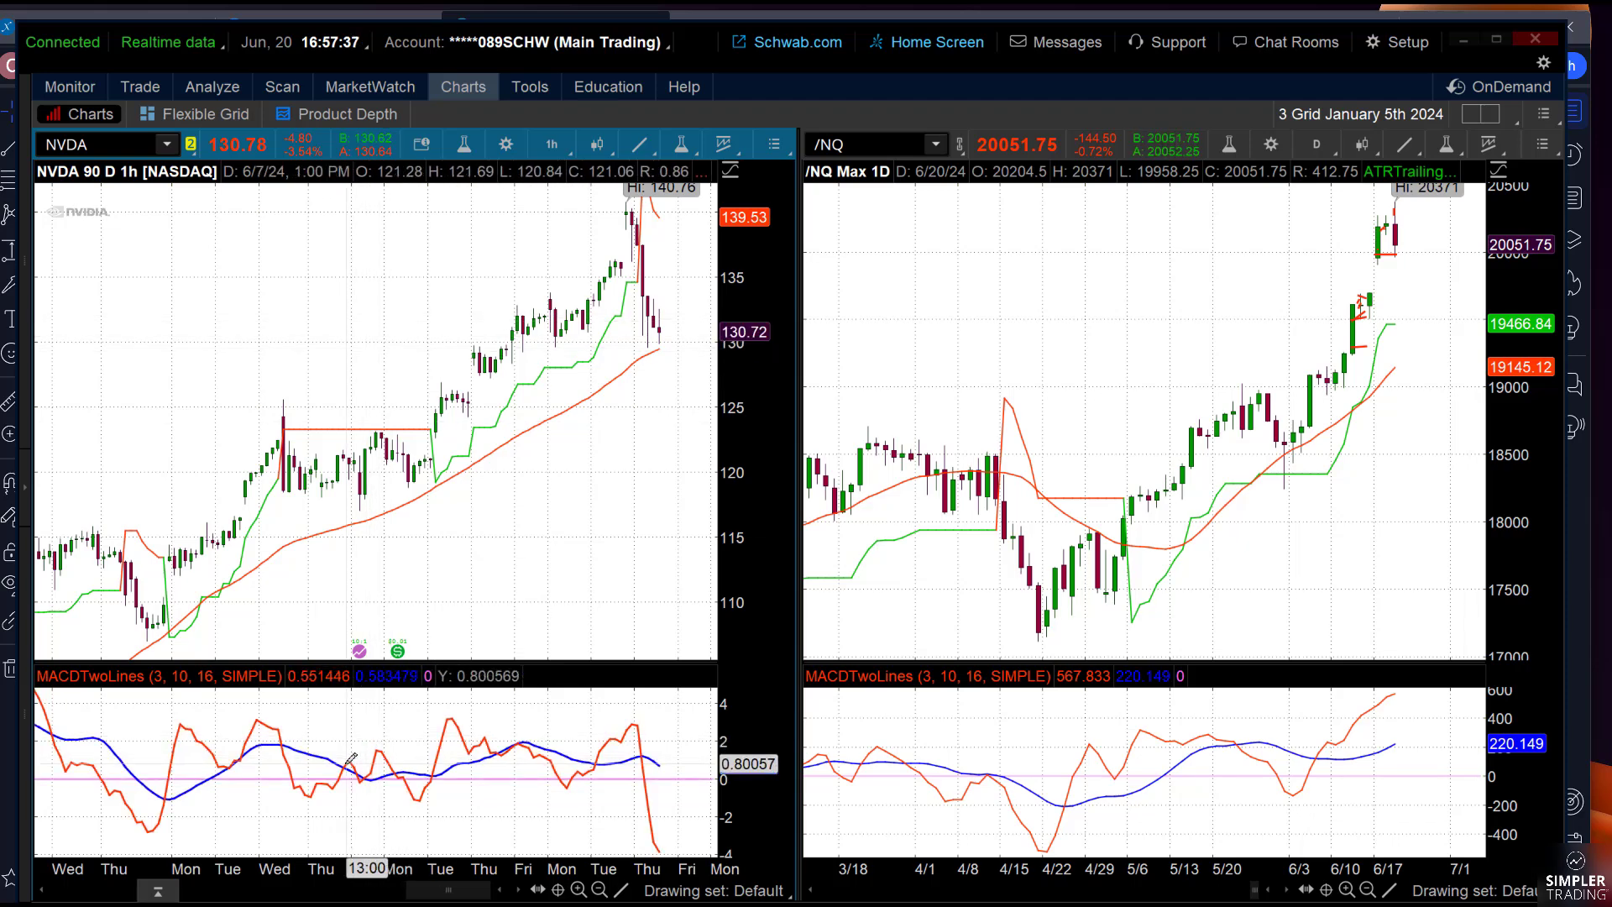
mouse_move(346, 762)
left_mouse_down()
mouse_move(659, 855)
mouse_move(644, 303)
left_mouse_up()
key("alt+Tab")
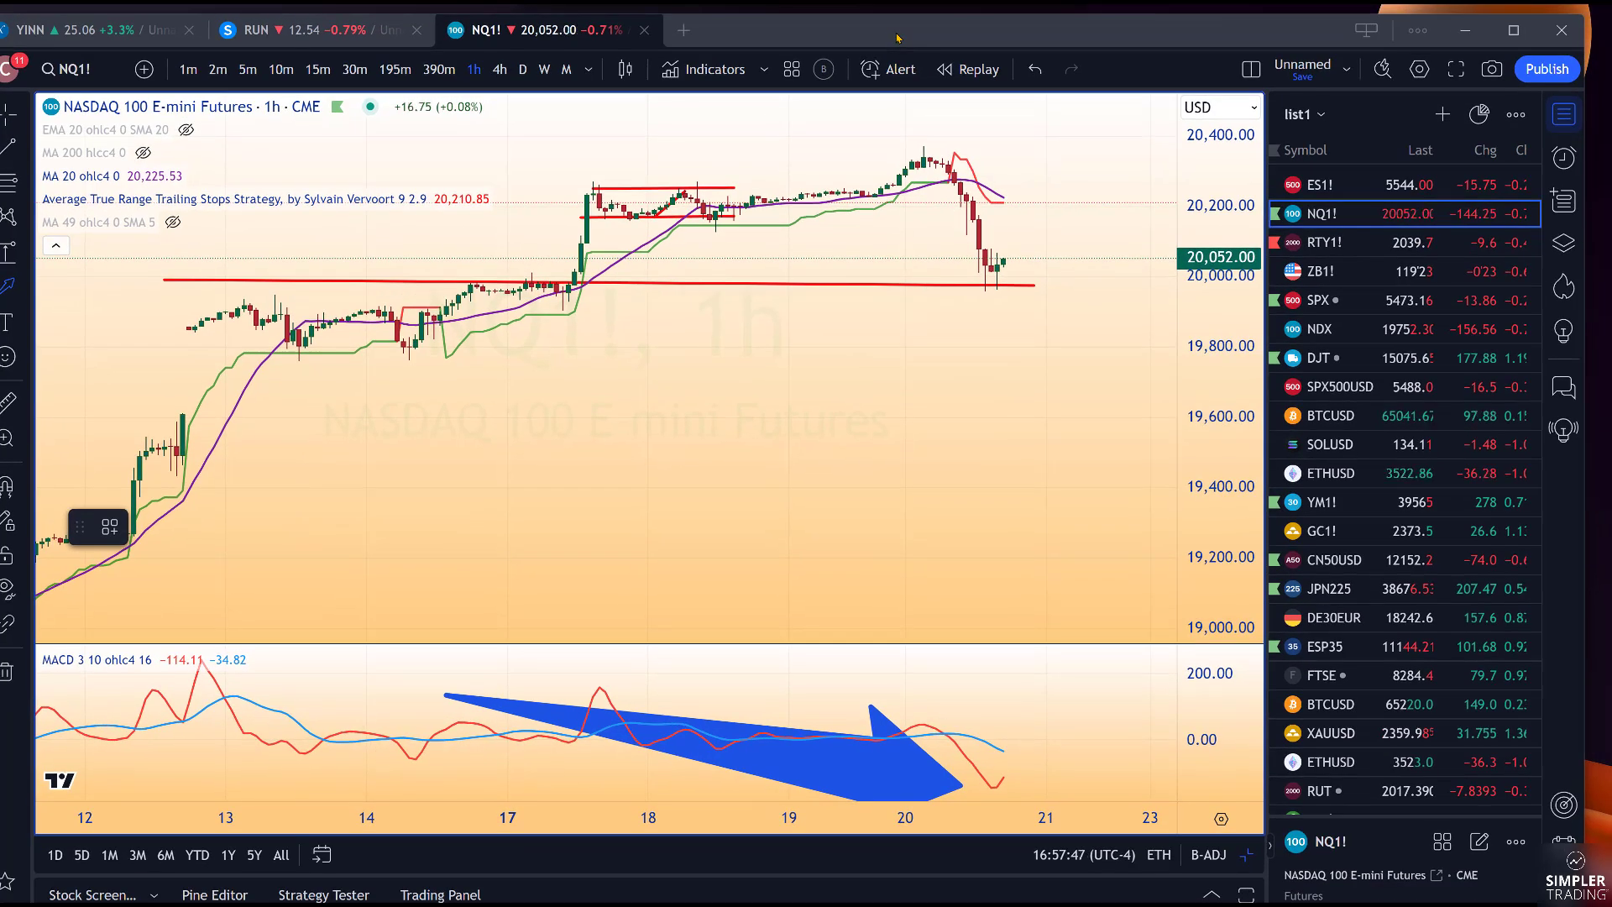
key("alt+Tab")
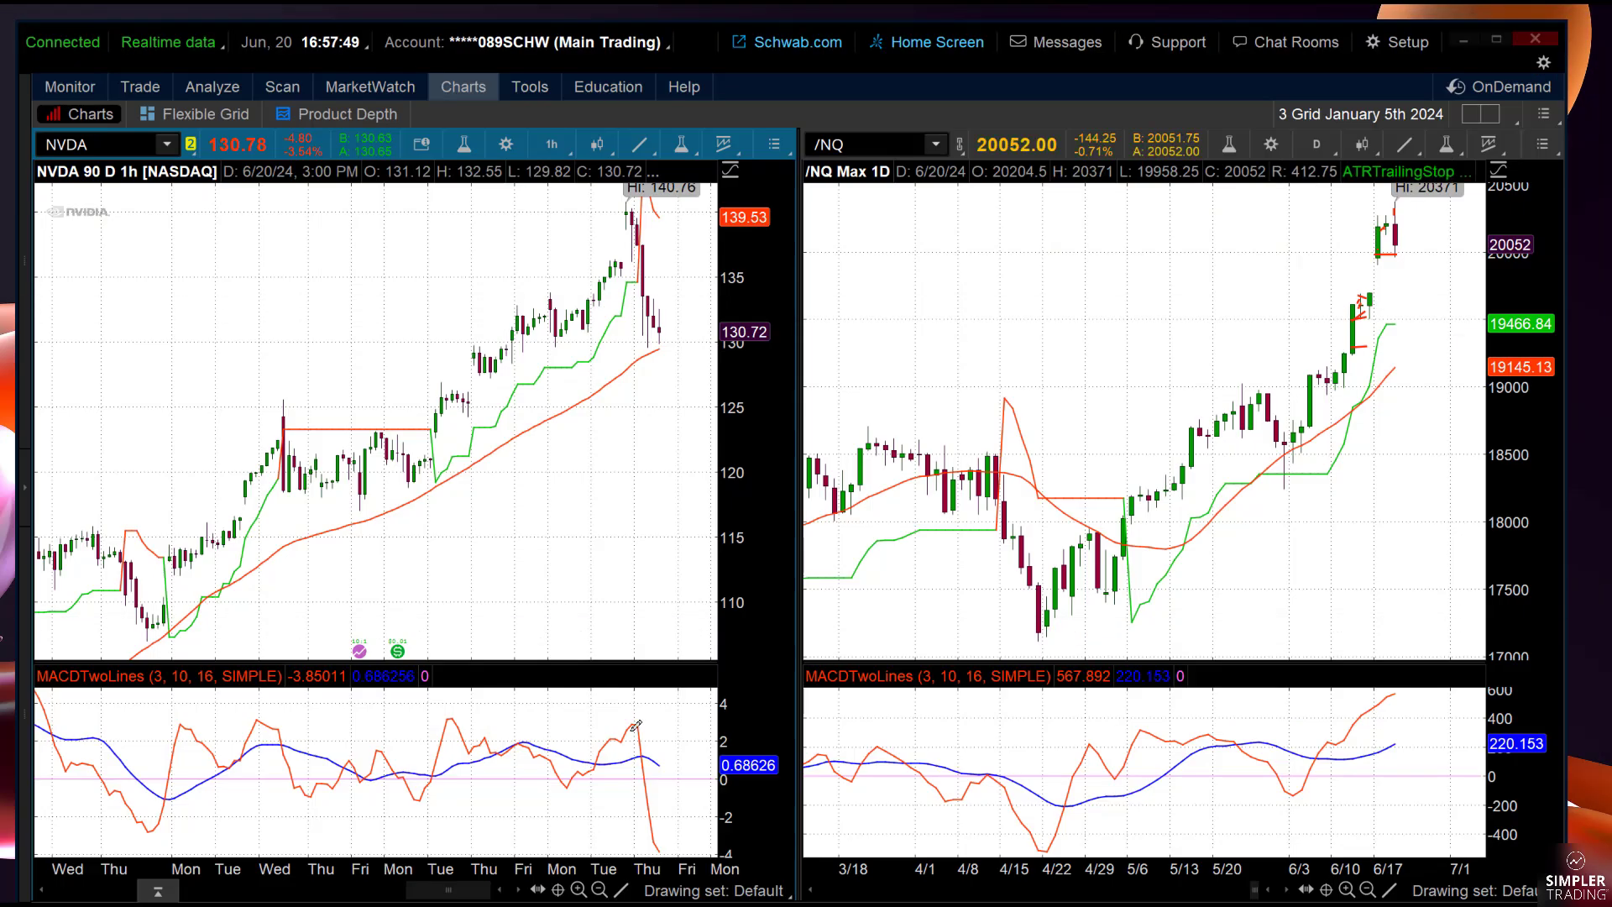
Switch both the NVDA and /NQ charts to the 10 D : 15m timeframe
left_click(552, 144)
left_click(481, 358)
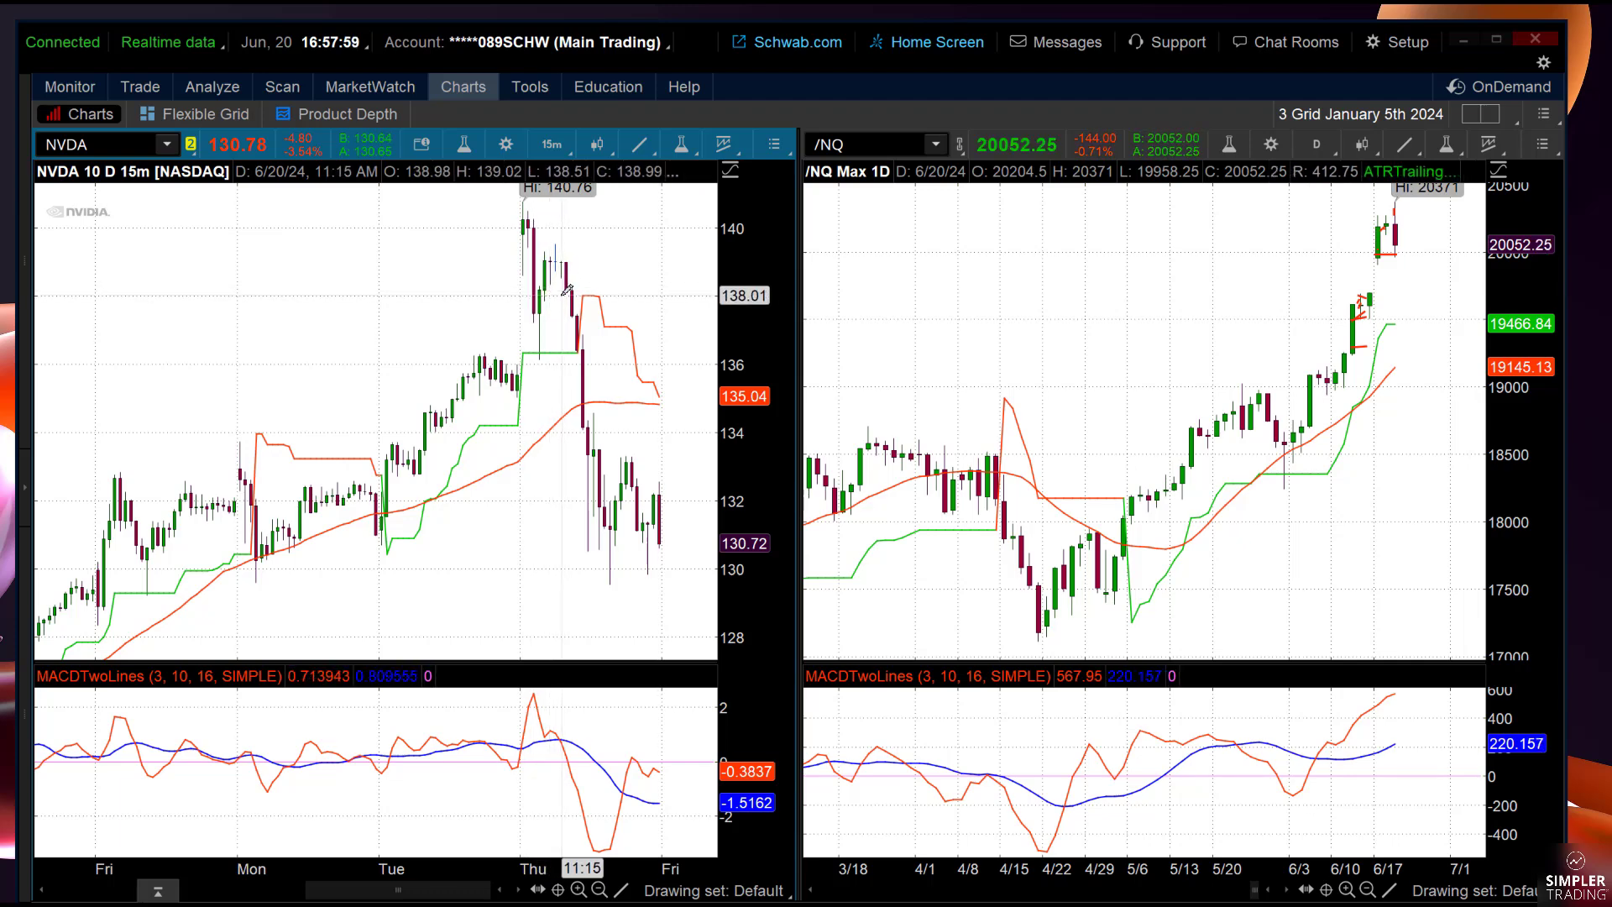
left_click(1316, 145)
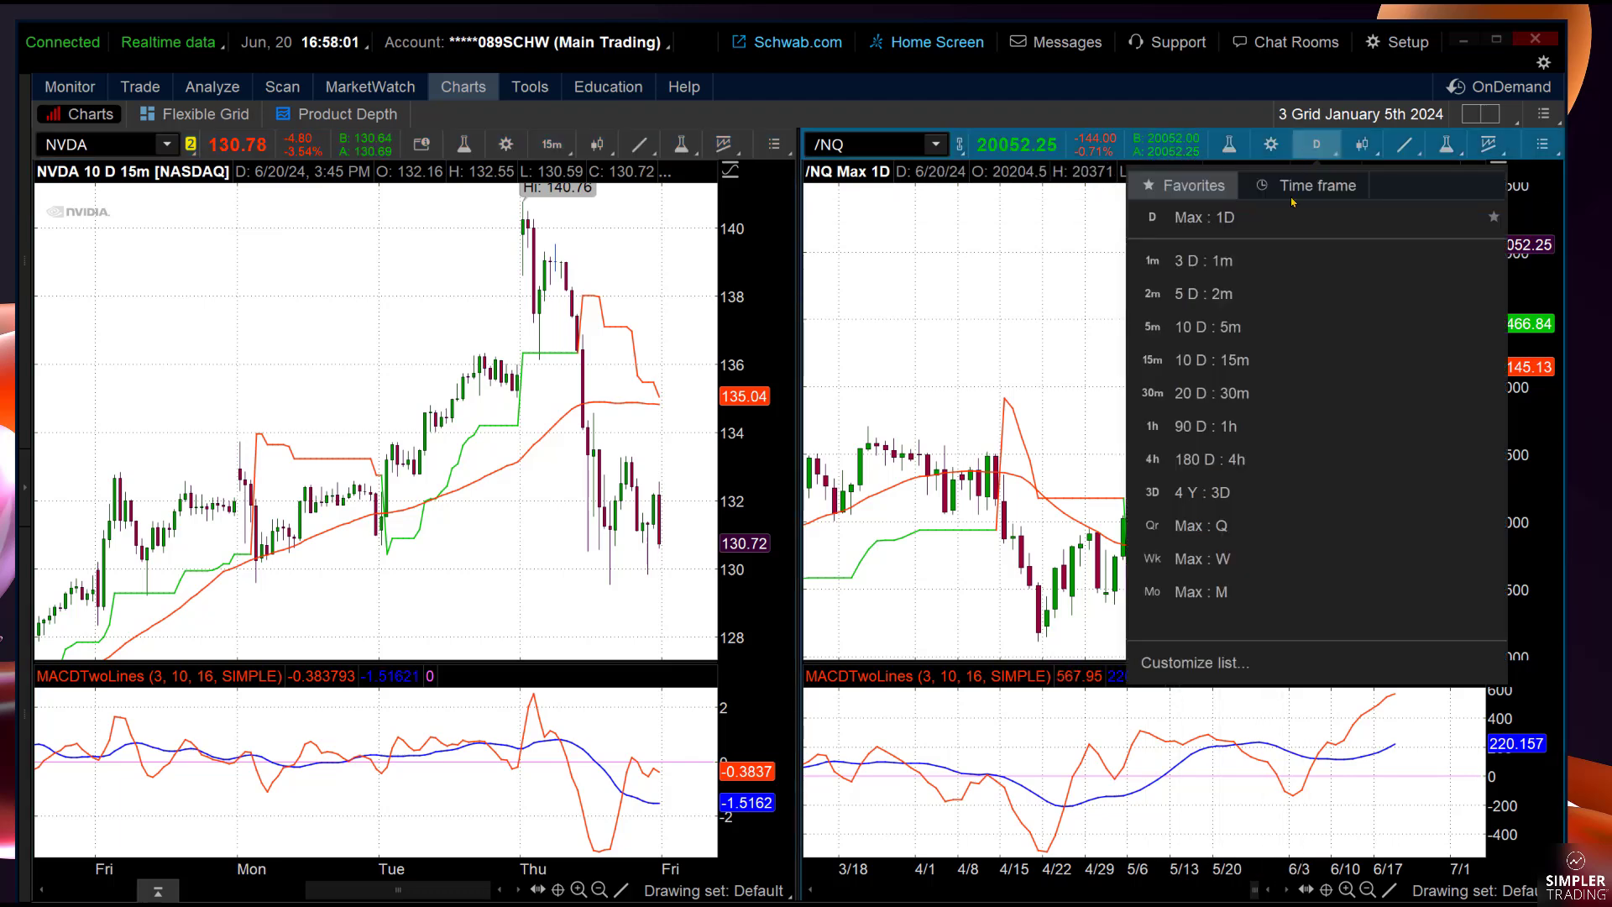
left_click(1193, 360)
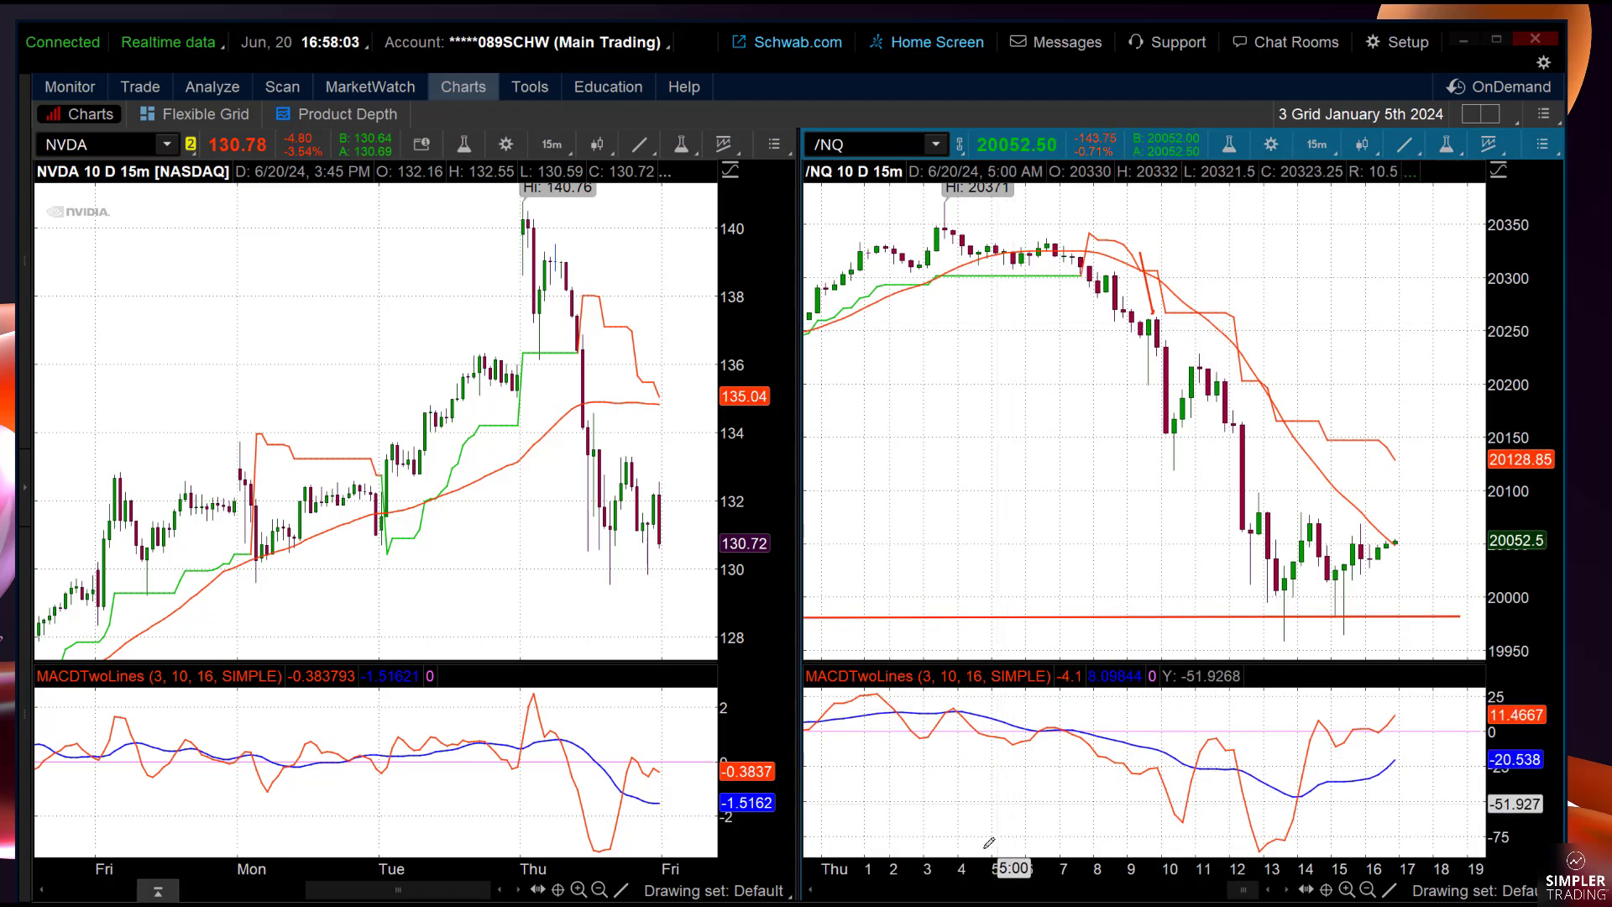
Compress the /NQ time scale and mark its high near 20,371 with a red trendline and arrow
left_click_drag(1042, 873, 1124, 884)
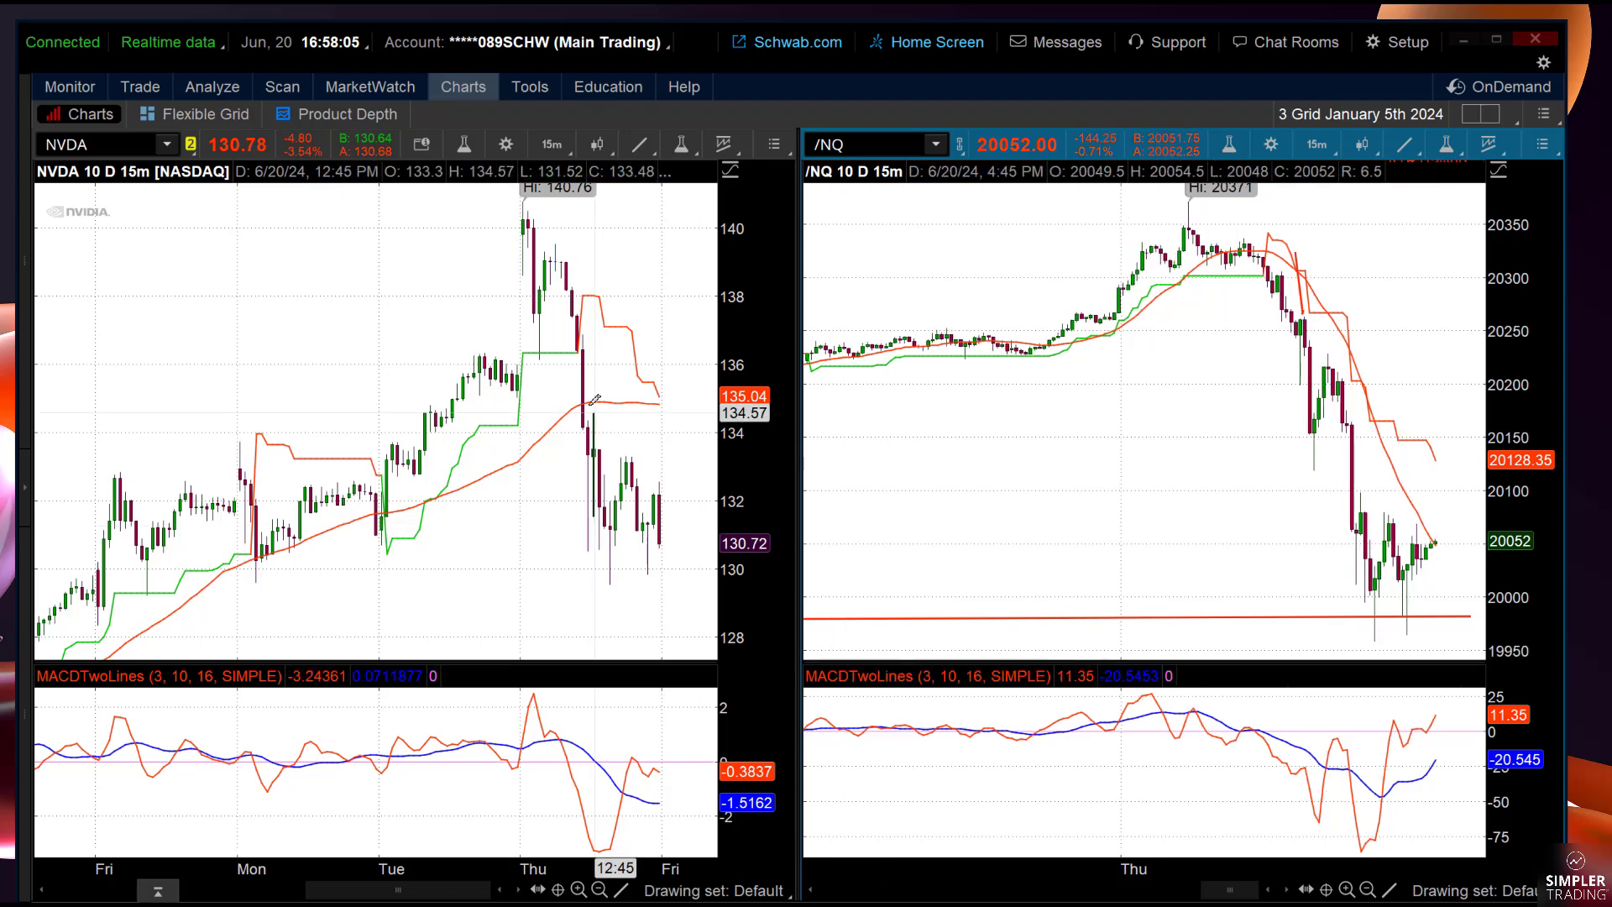
left_click_drag(1134, 275, 1351, 254)
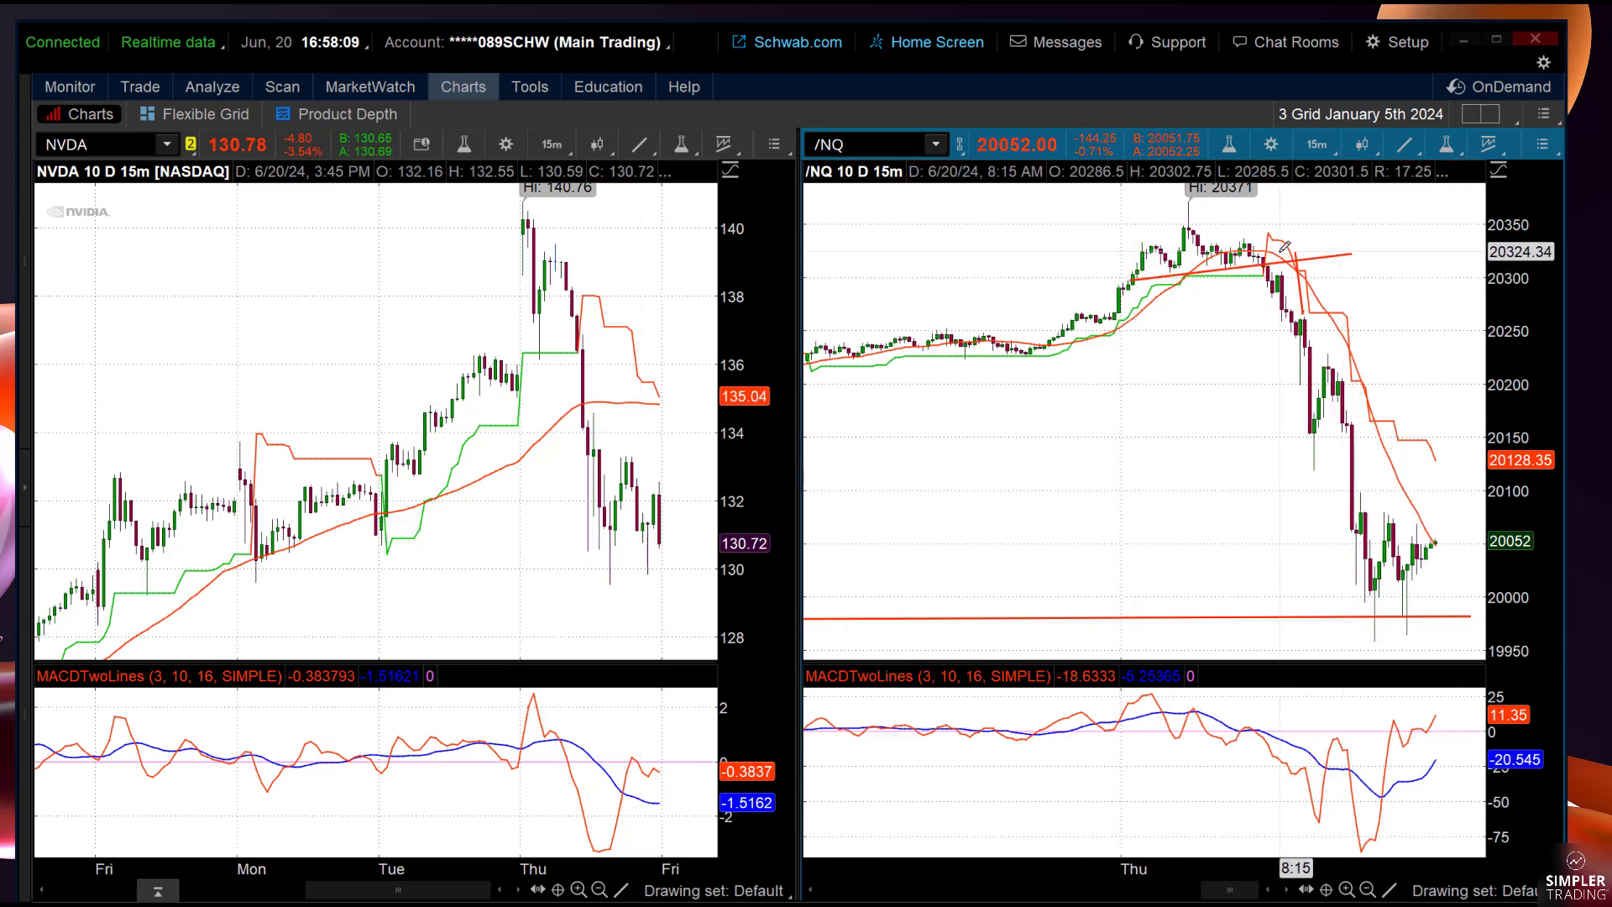
left_click_drag(998, 221, 1182, 209)
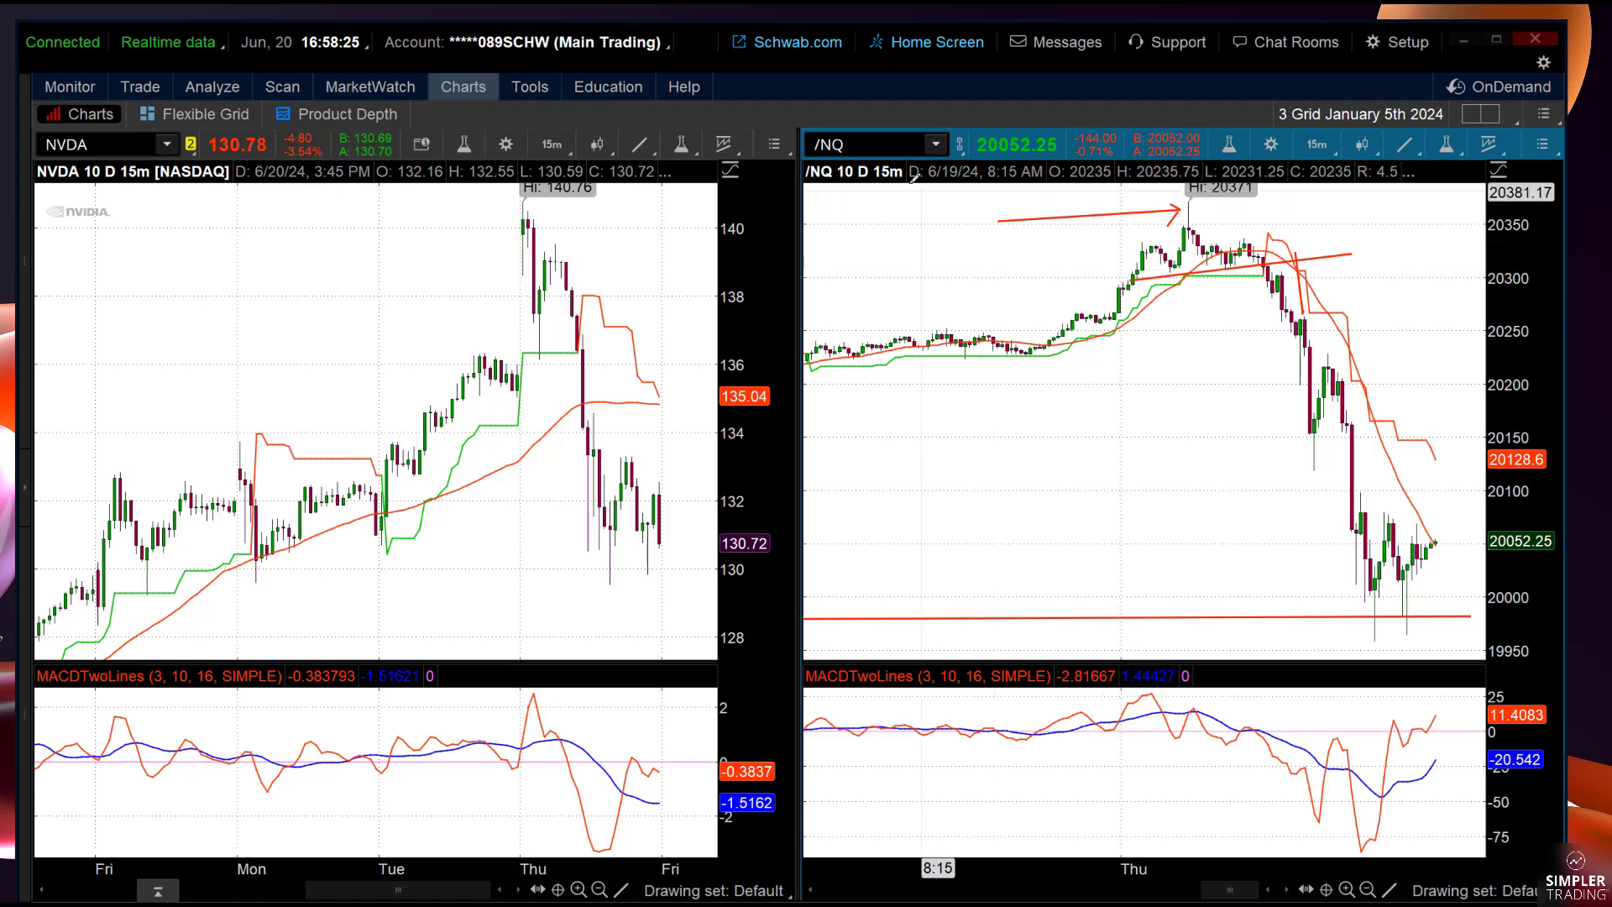
Load /ES futures into the right chart and set the NVDA chart back to Max : 1D
type("/ES")
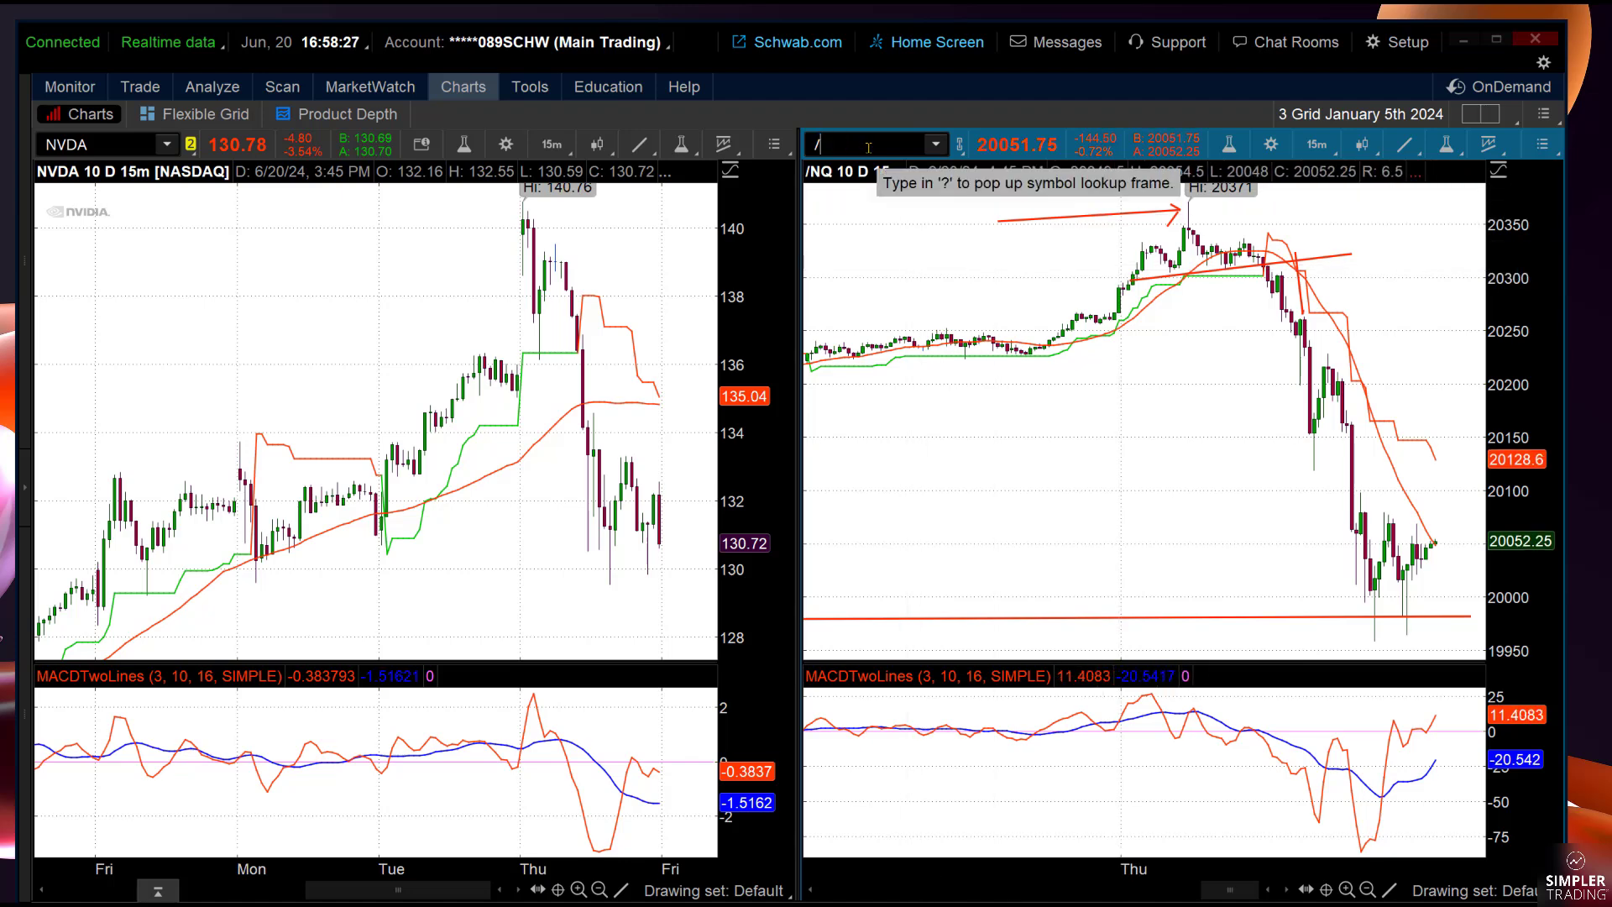
key("Return")
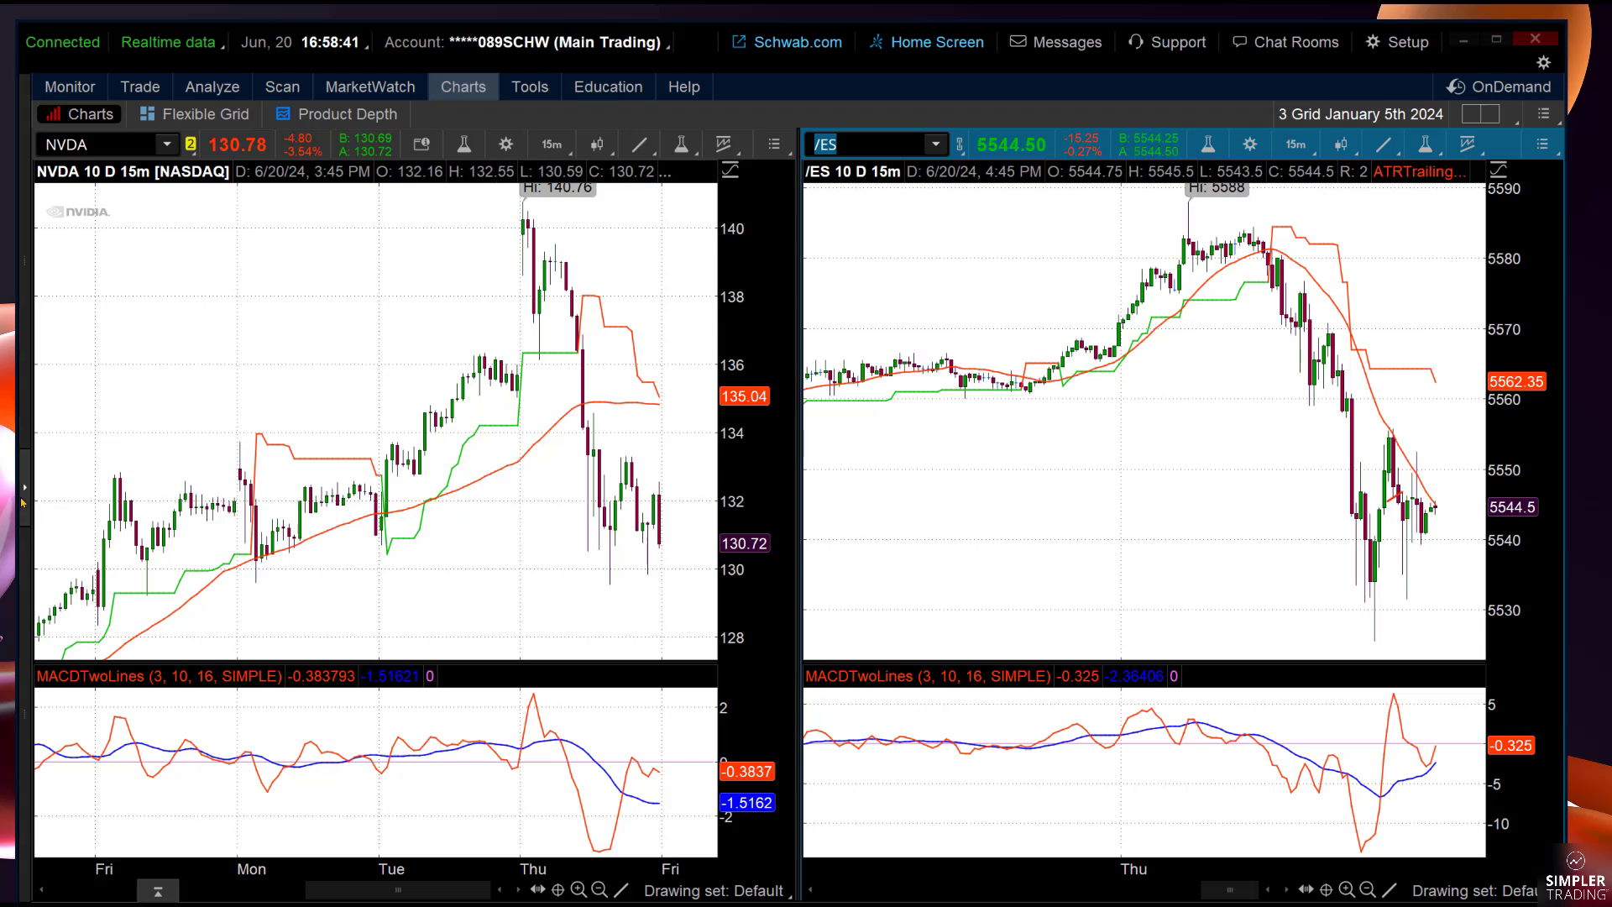
left_click(554, 141)
left_click(480, 462)
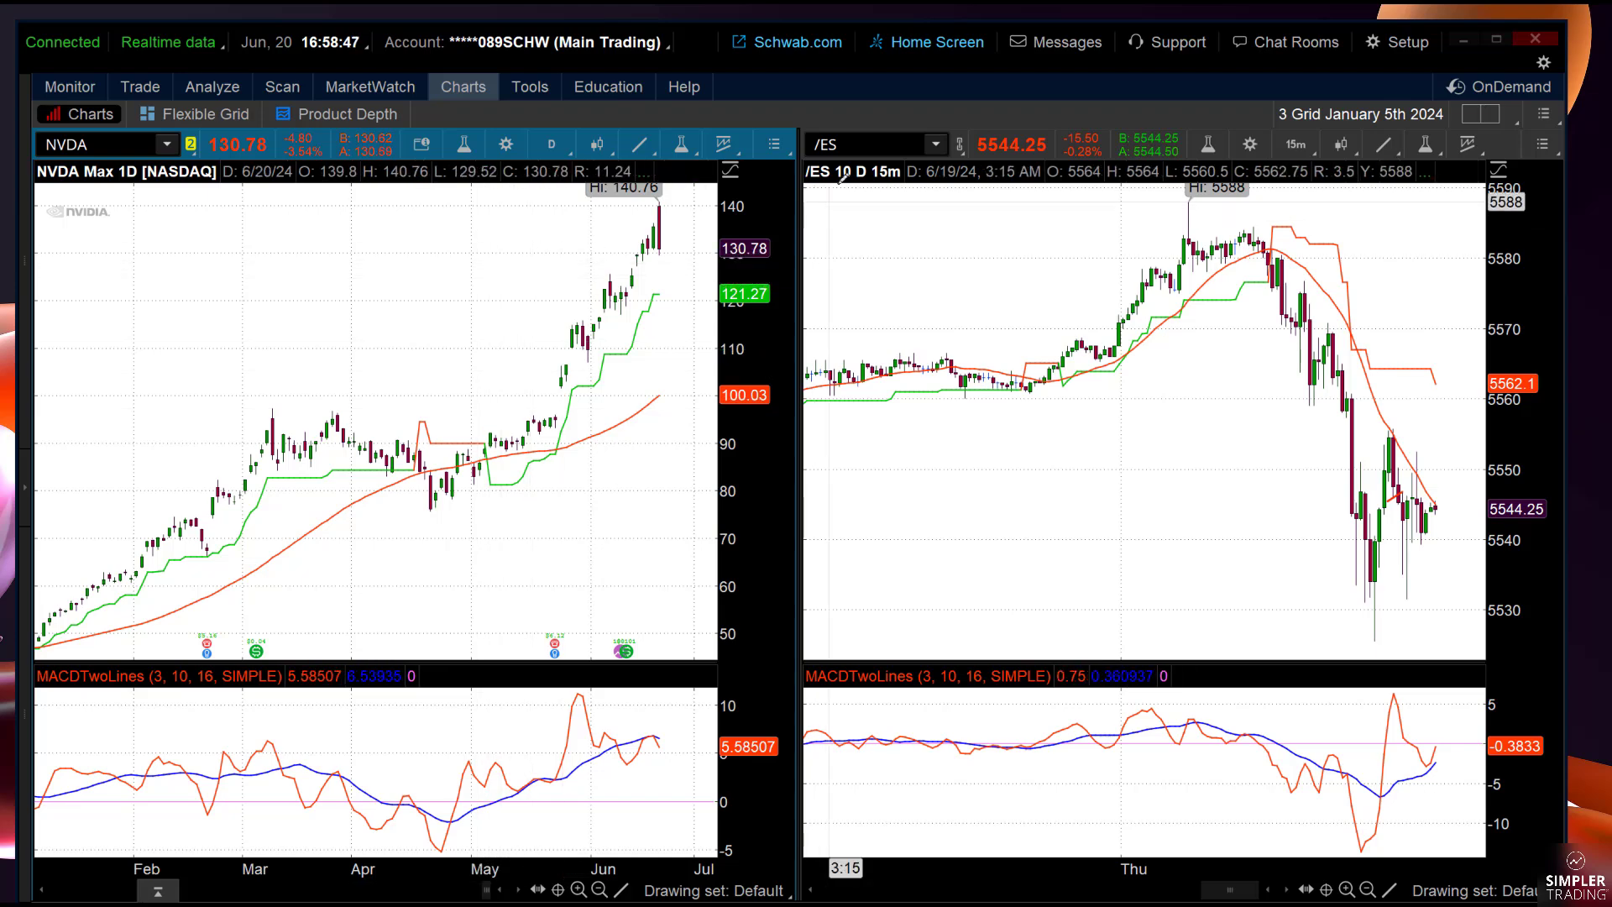
Switch /ES to Max 1D daily bars, then load /YM and finally /RTY into the right chart
left_click(1297, 145)
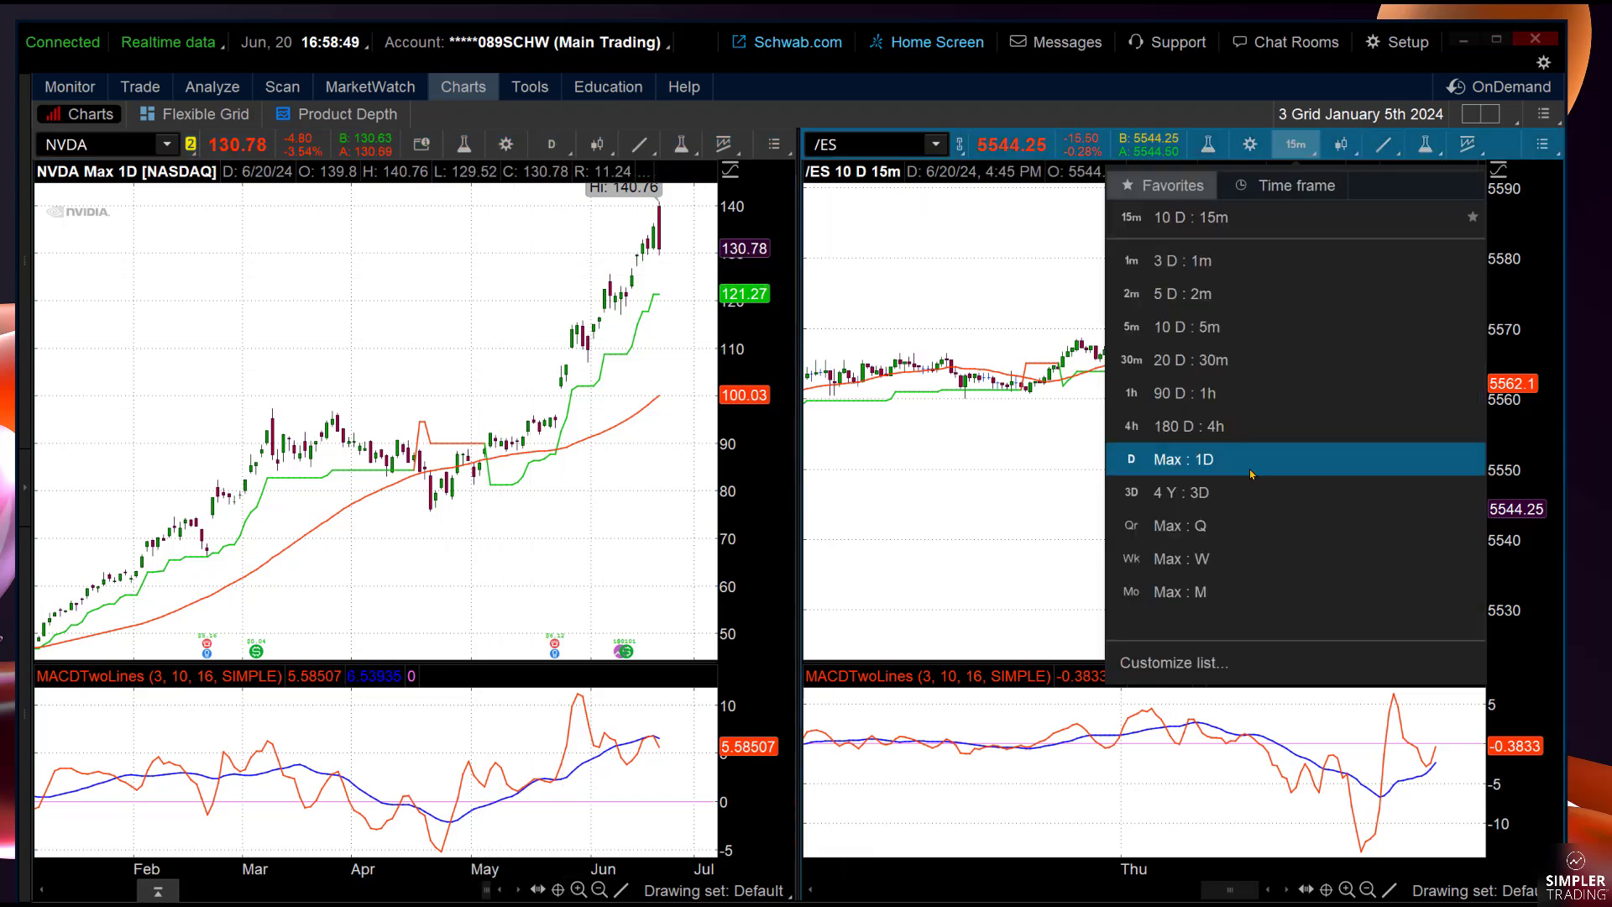
left_click(1251, 464)
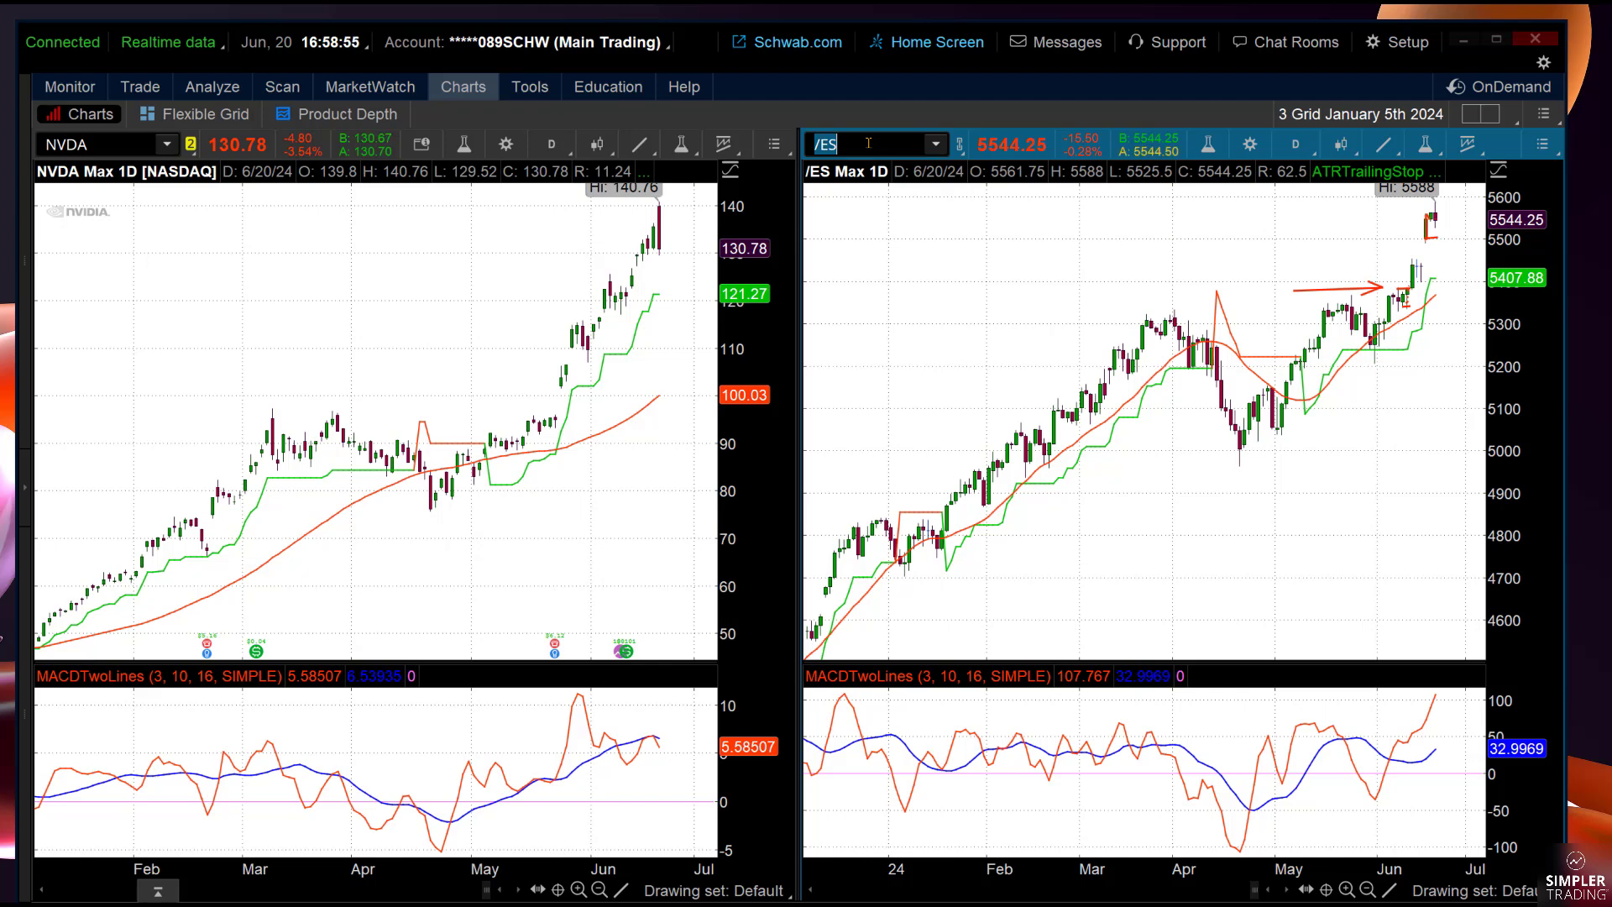
type("/YM")
key("Return")
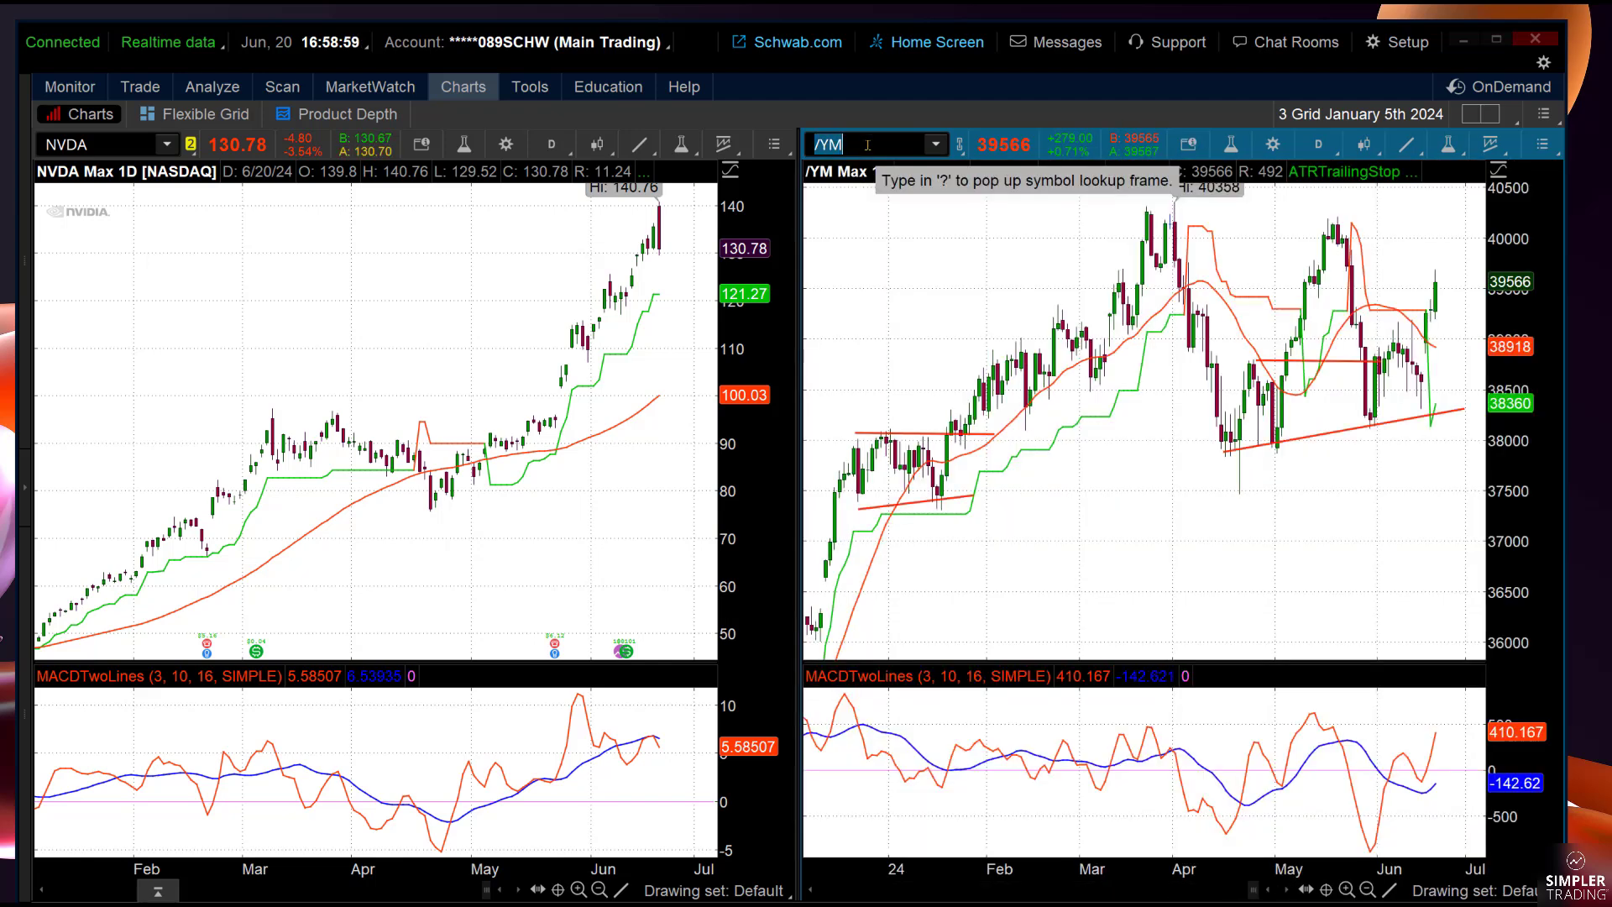
type("/RTY")
key("Return")
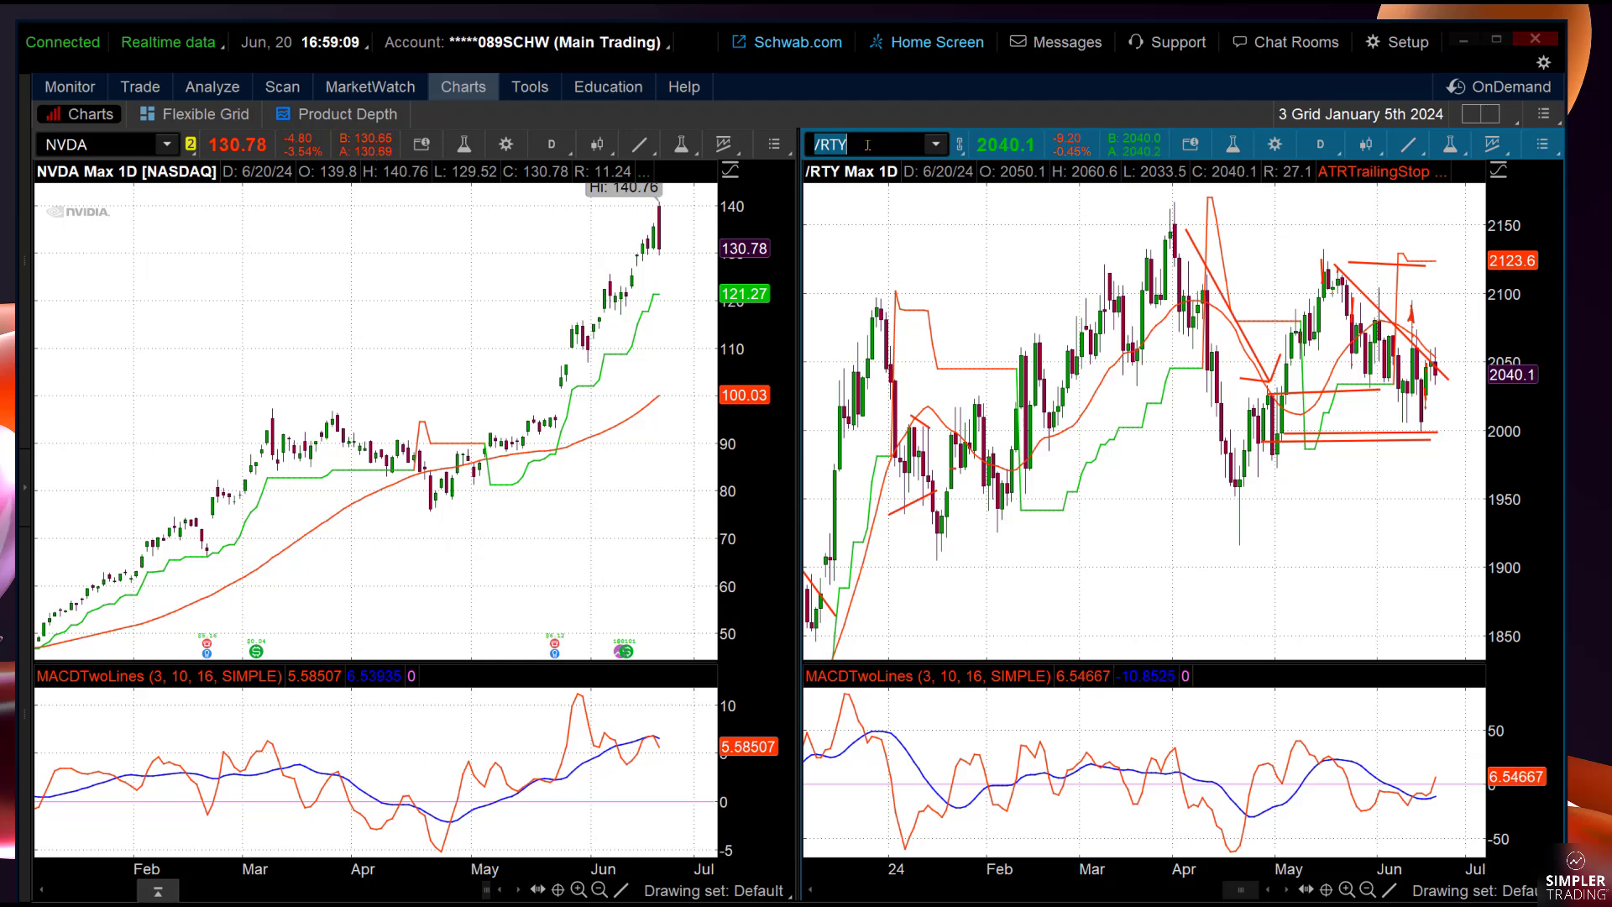
Replace /RTY with the $DJT Dow Jones Transportation index, correcting the mistyped symbol
type("$")
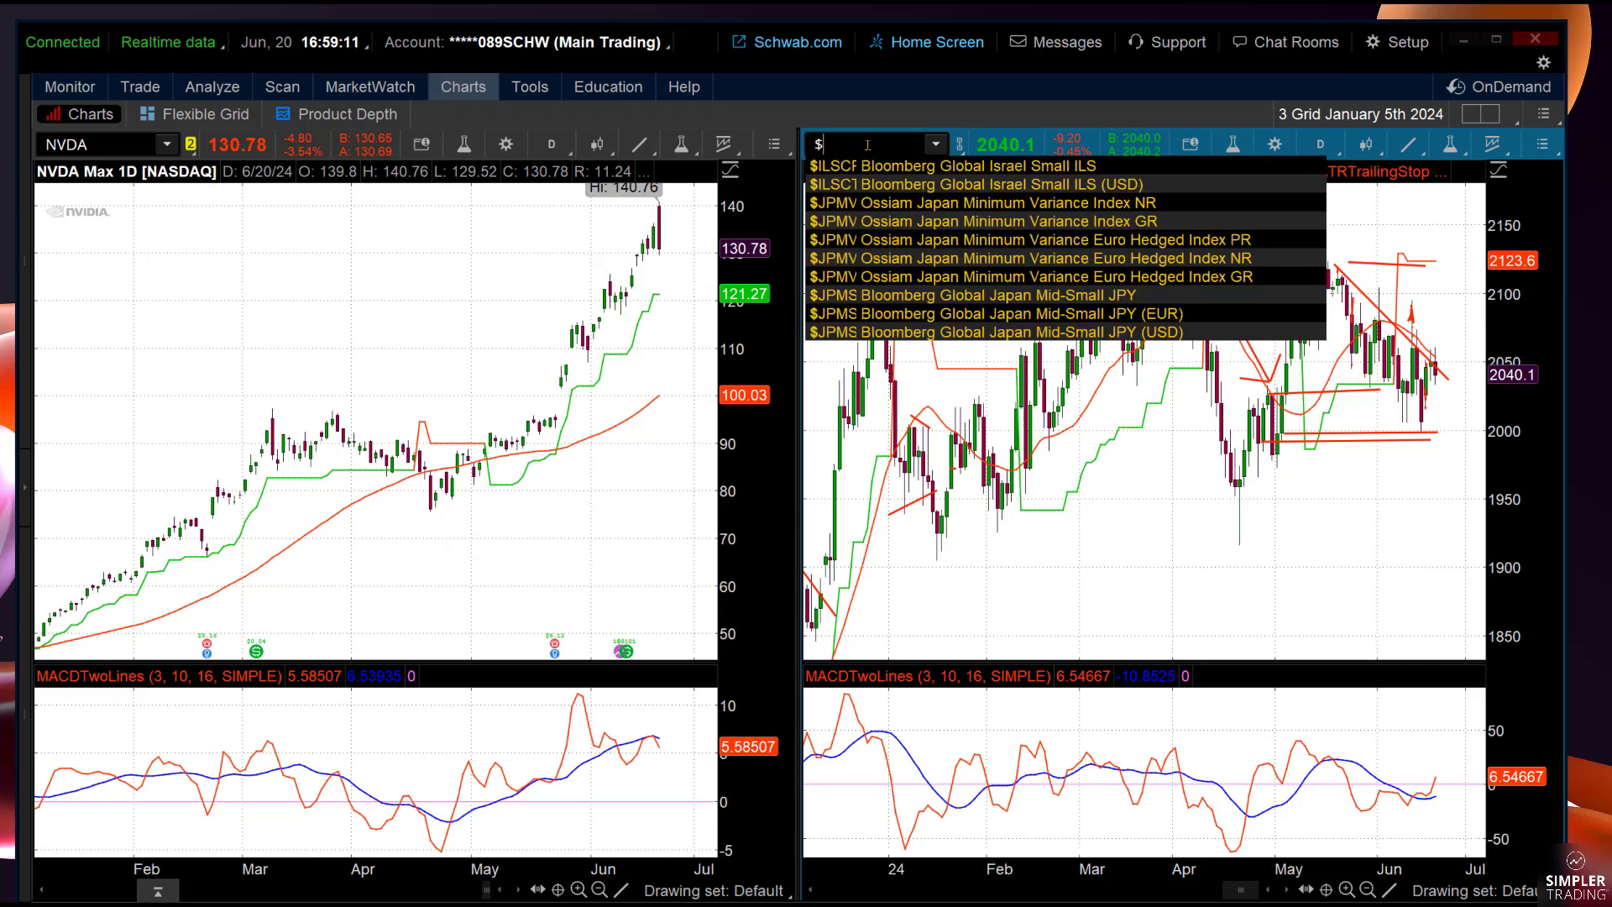
type("DJKT")
key("BackSpace")
key("BackSpace")
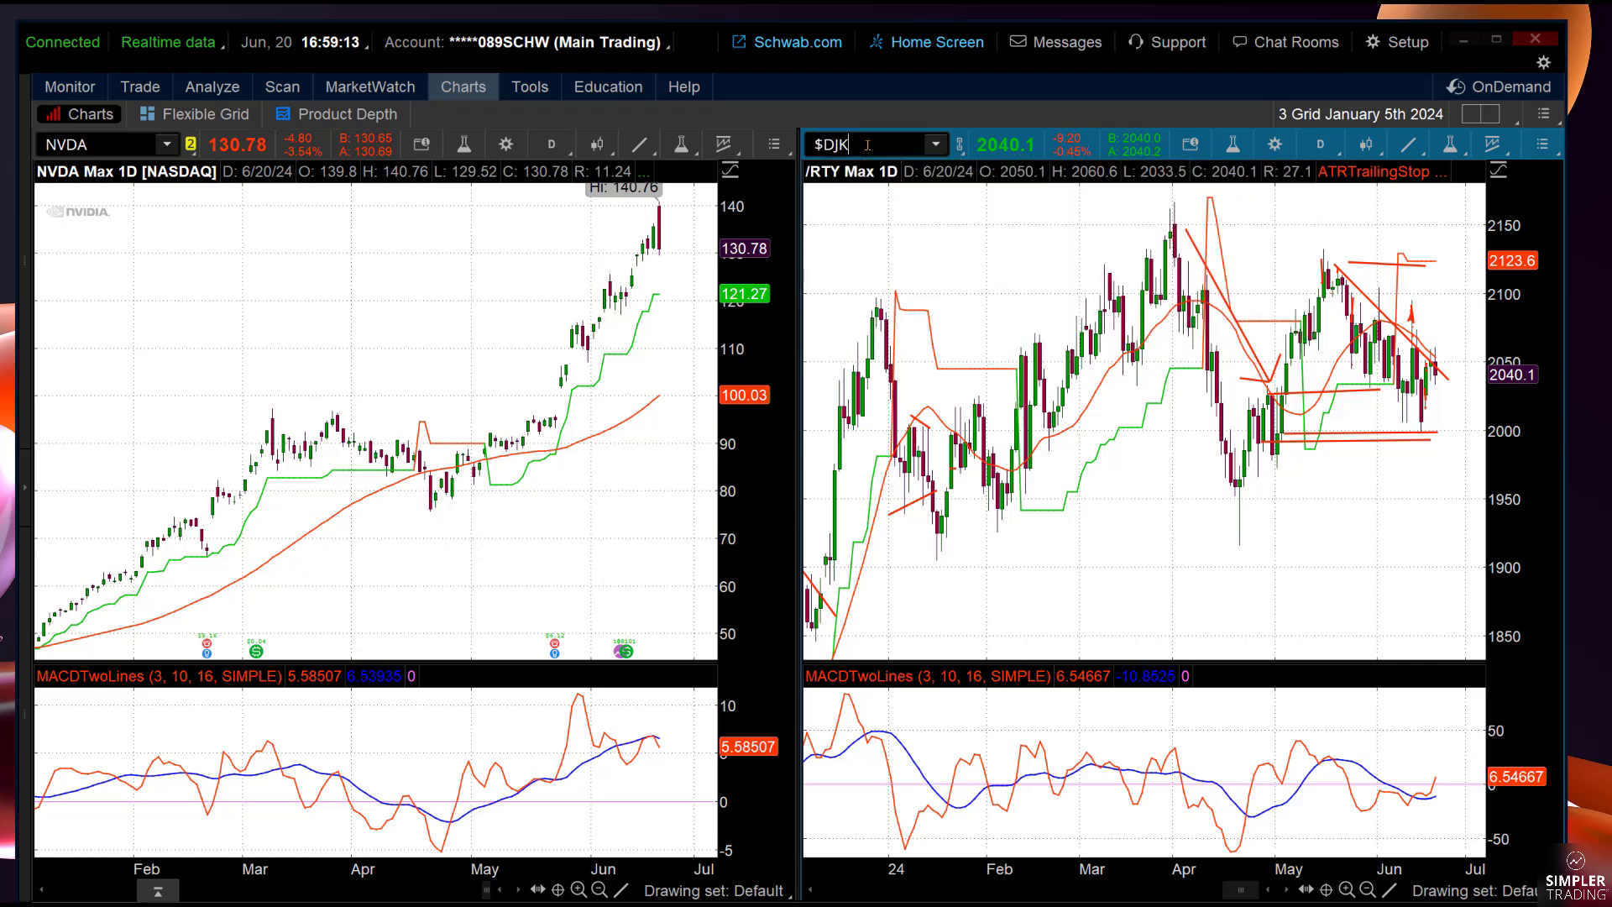
type("T")
key("Return")
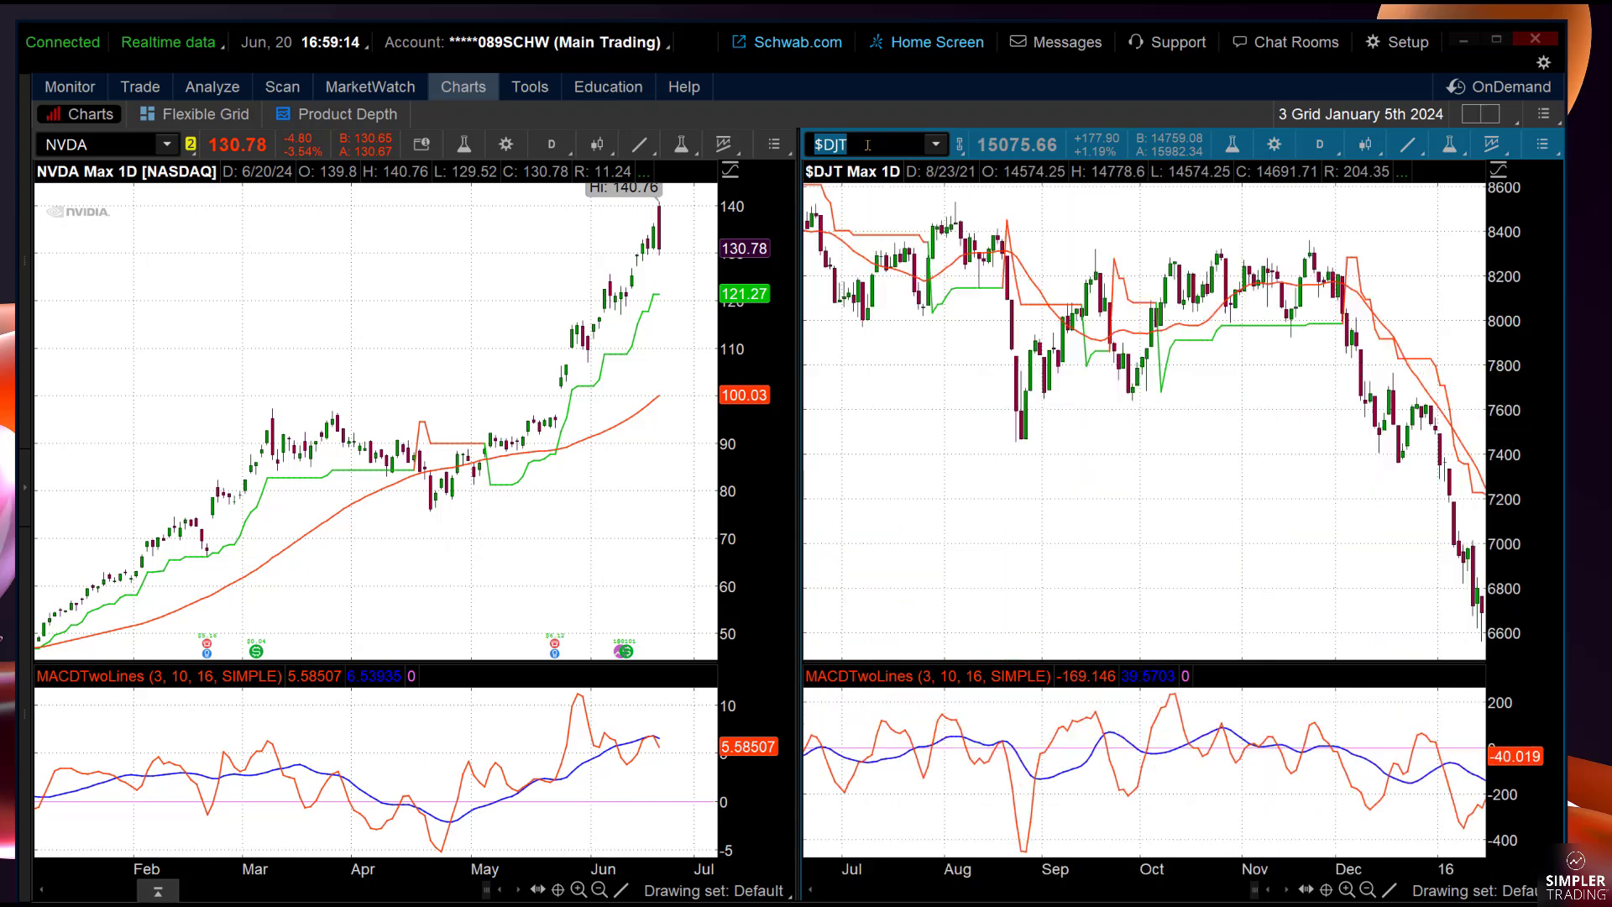